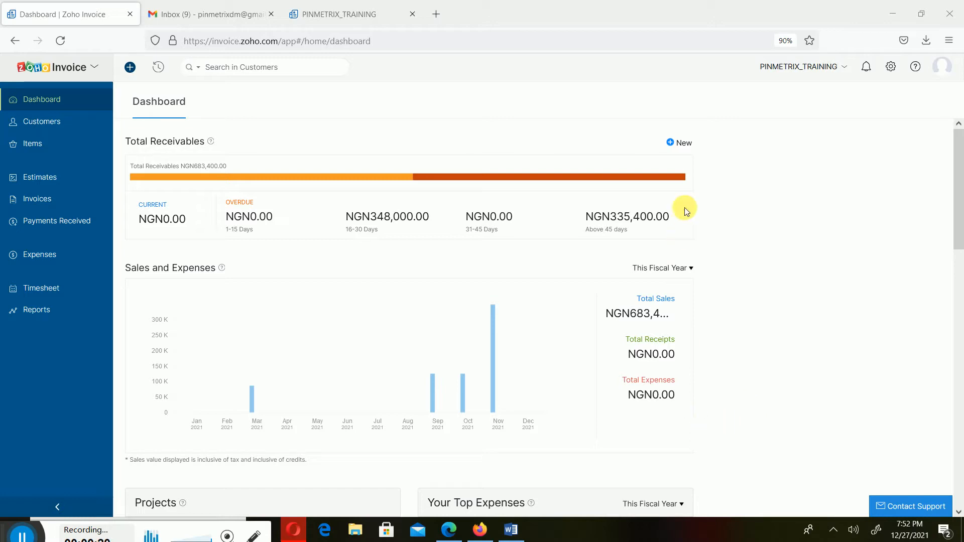
# - Switch to Gmail and read the invoice INV-000004 email from PINMETRIX_TRAINING, including its amount and dates, and return to the inbox
pyautogui.click(237, 10)
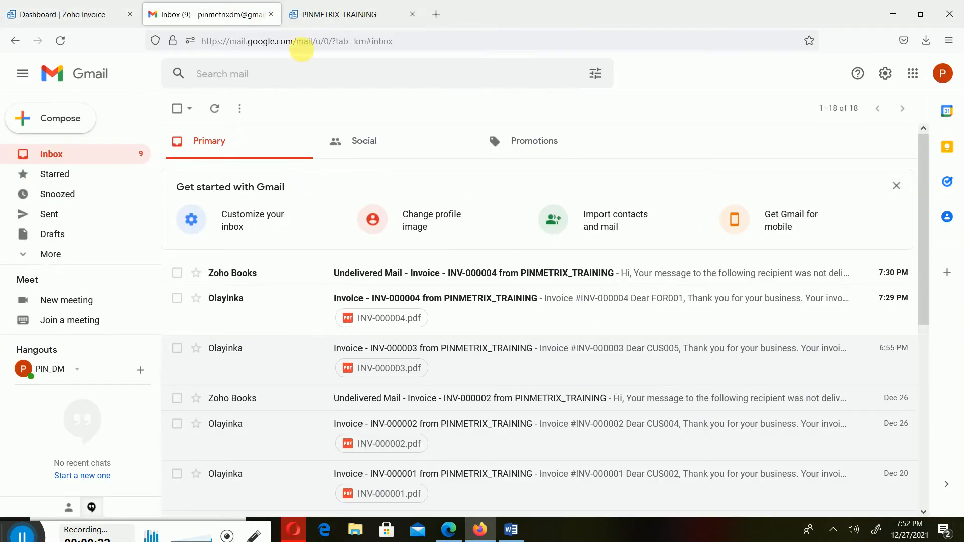
pyautogui.click(609, 305)
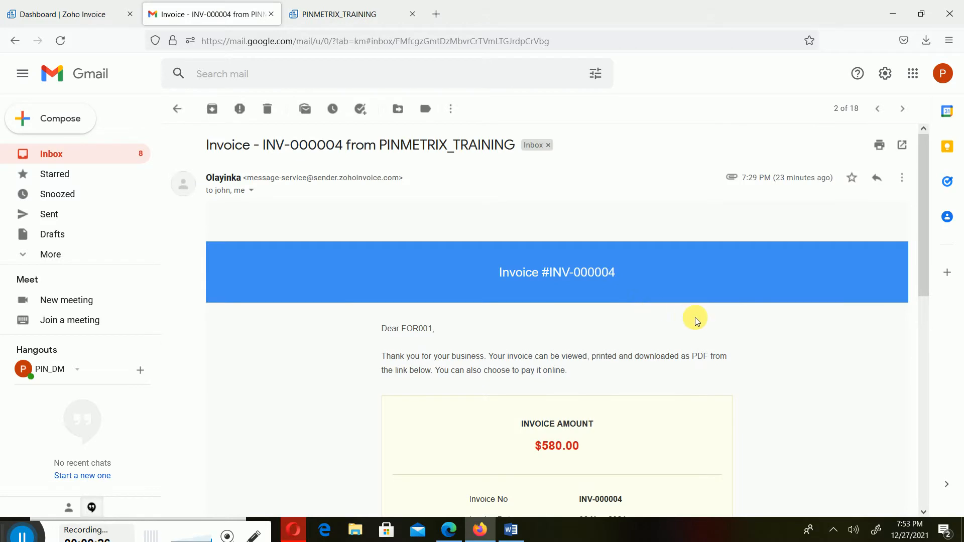
pyautogui.scroll(-3, 696, 320)
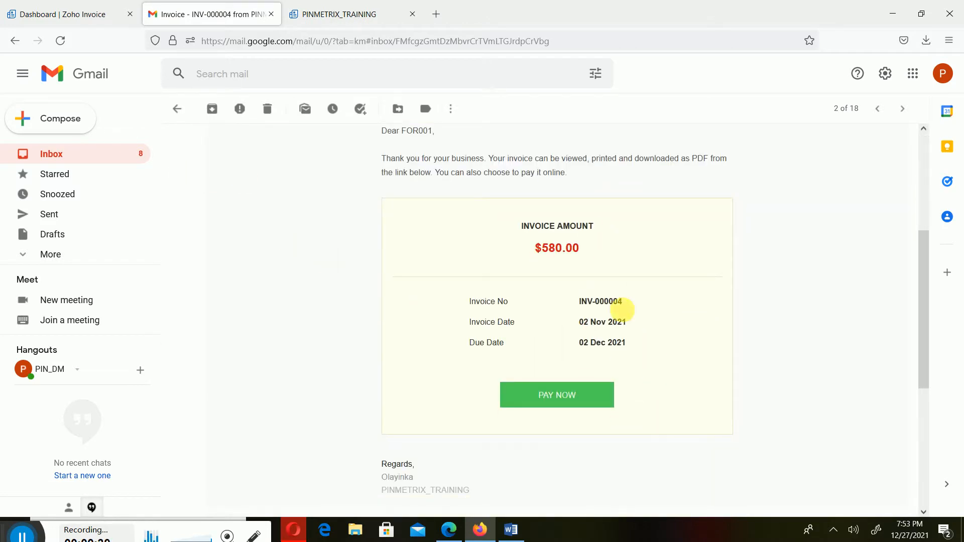
pyautogui.scroll(3, 230, 187)
pyautogui.click(77, 162)
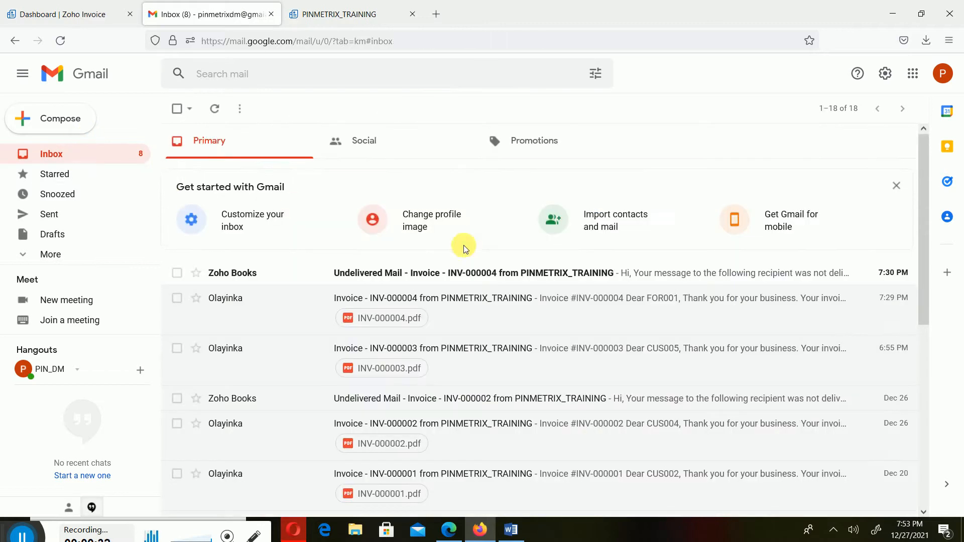
# - Read the bounce details in the Undelivered Mail notice for invoice INV-000004 and return to the inbox
pyautogui.click(519, 281)
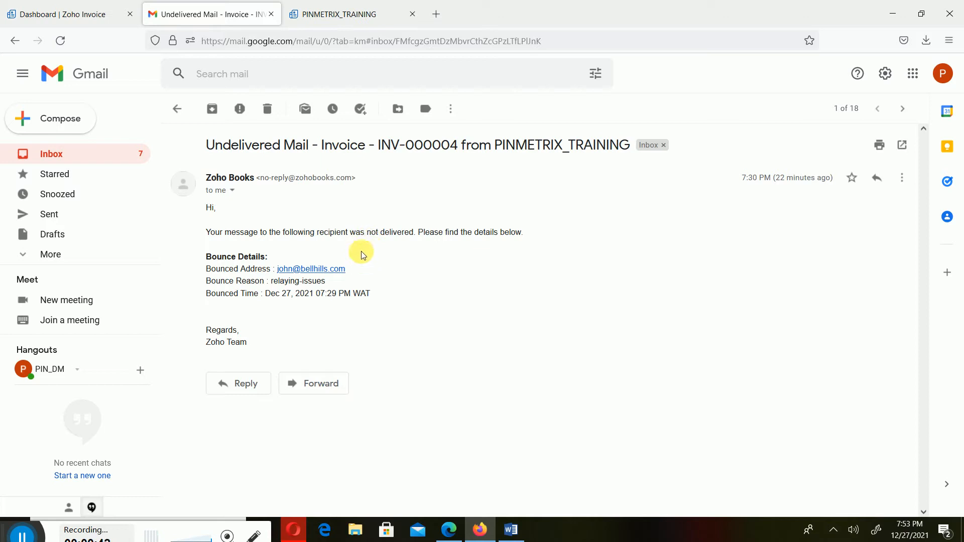
pyautogui.click(95, 160)
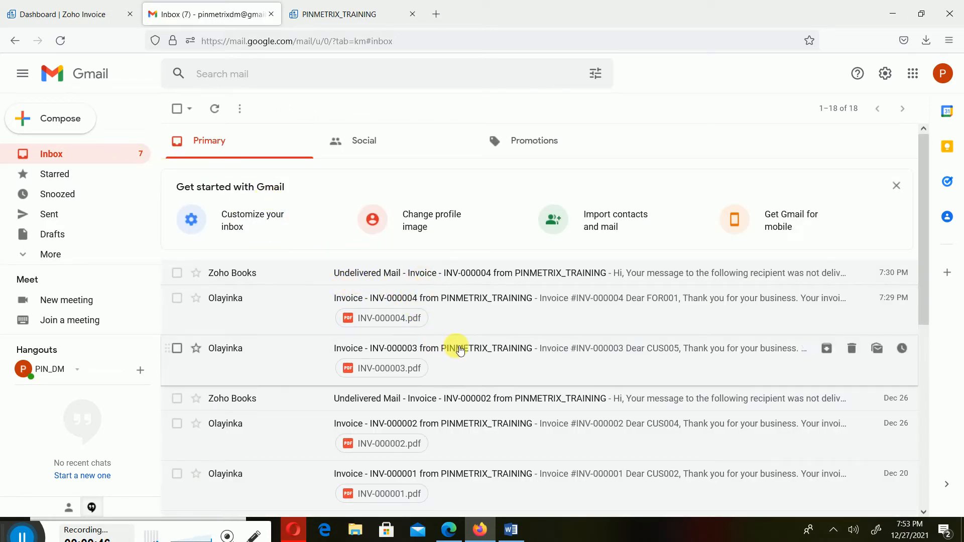
pyautogui.click(389, 274)
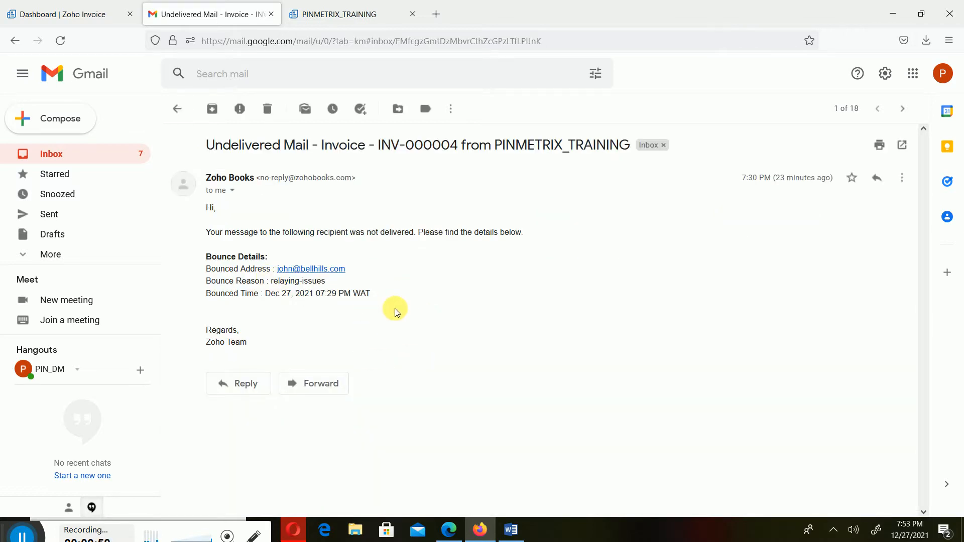
pyautogui.click(71, 156)
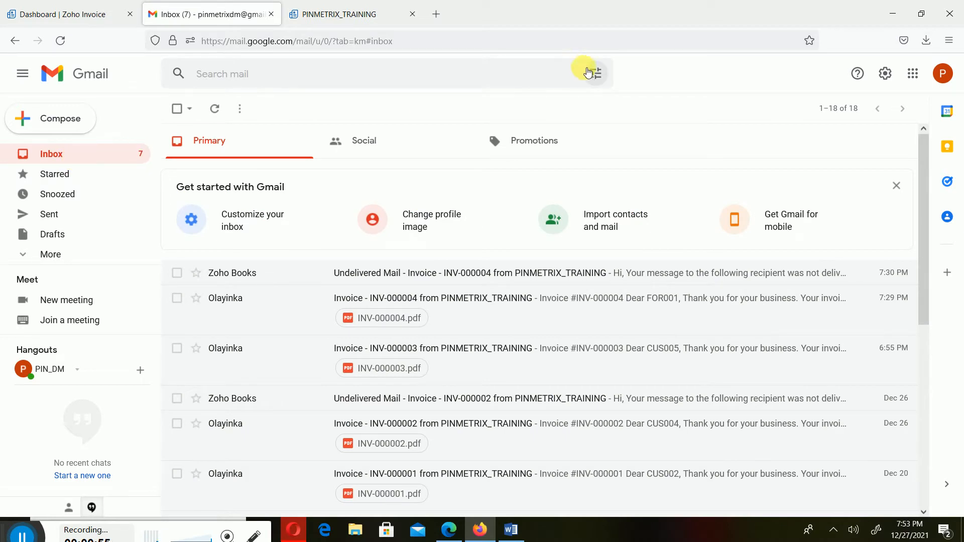
# - Switch to the Word outline, collapse "A scenario of a foreign customer" and expand "Creating a Receipt to a customer on an invoice"
pyautogui.click(91, 19)
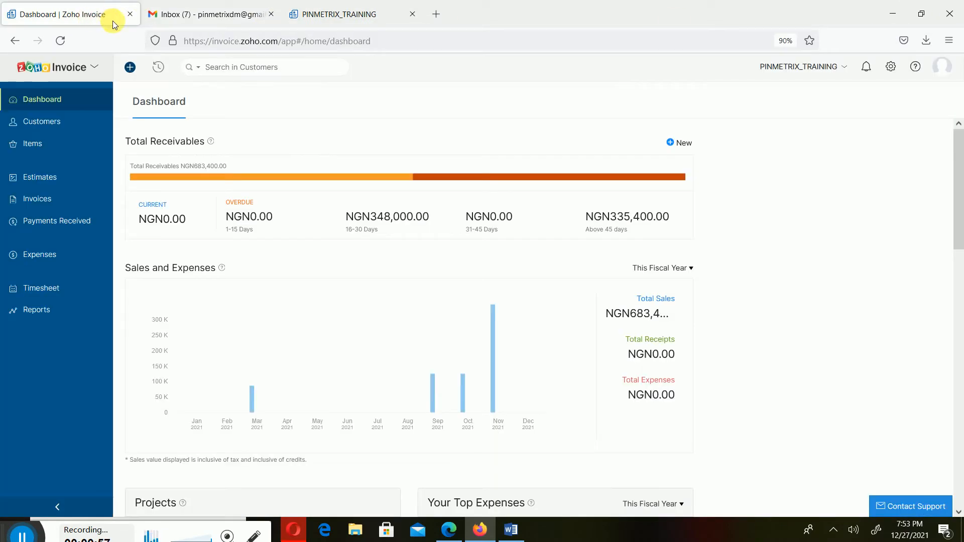
pyautogui.moveTo(511, 537)
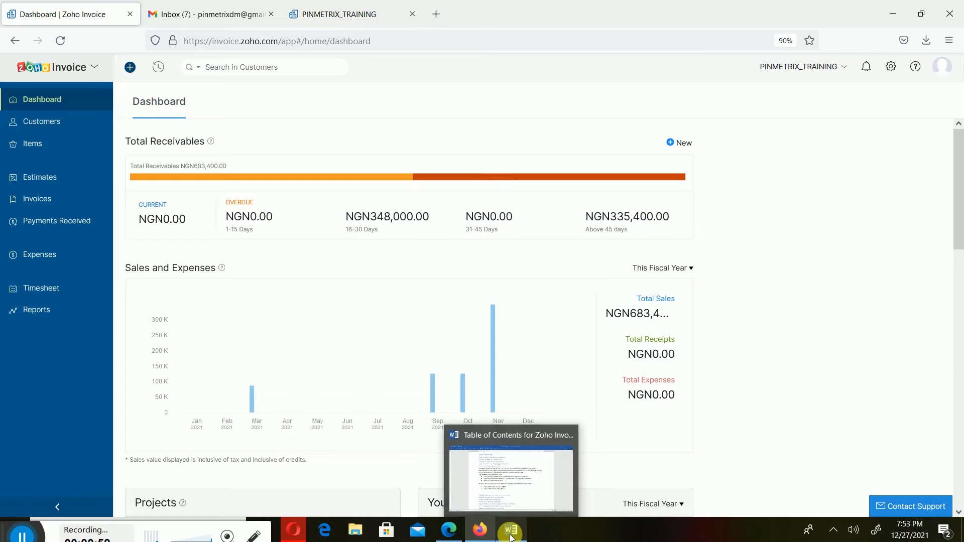
pyautogui.click(538, 473)
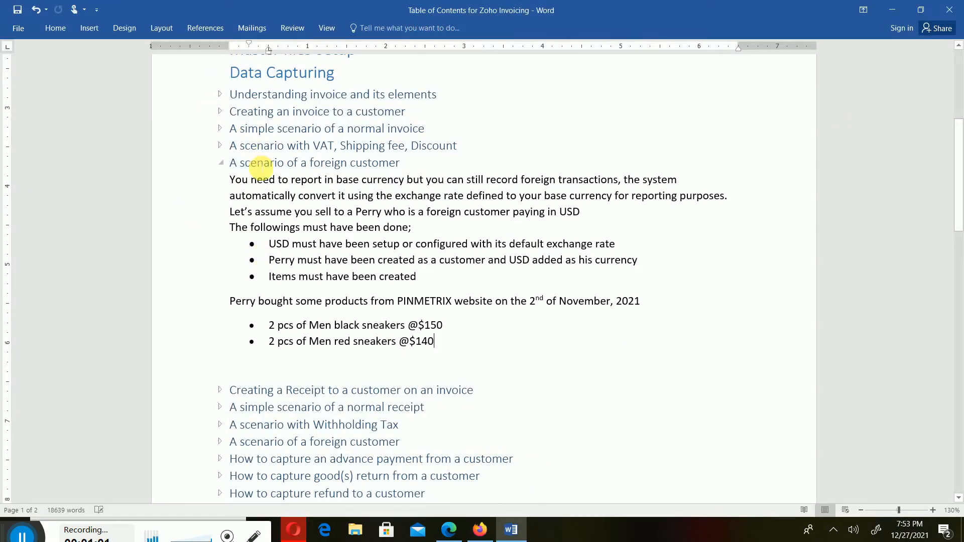
pyautogui.click(220, 164)
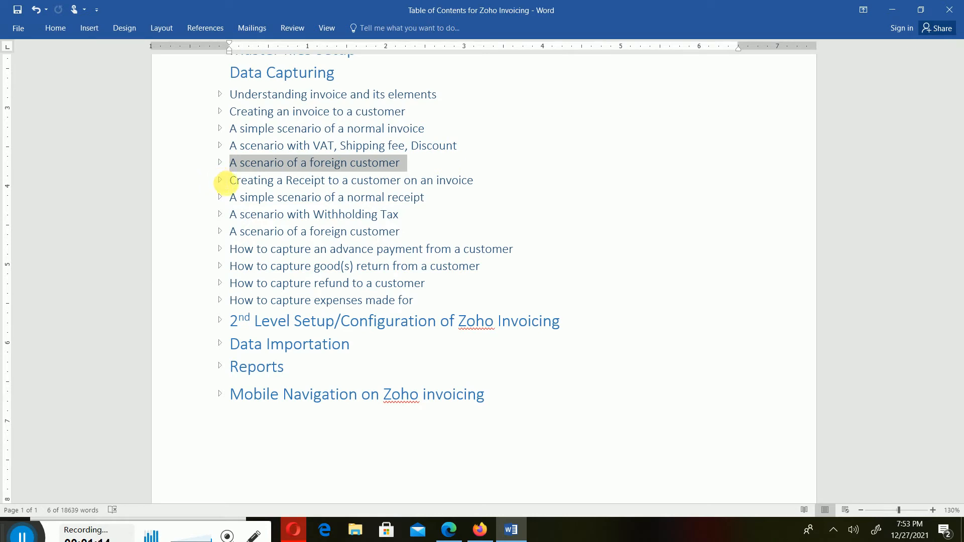
pyautogui.click(219, 184)
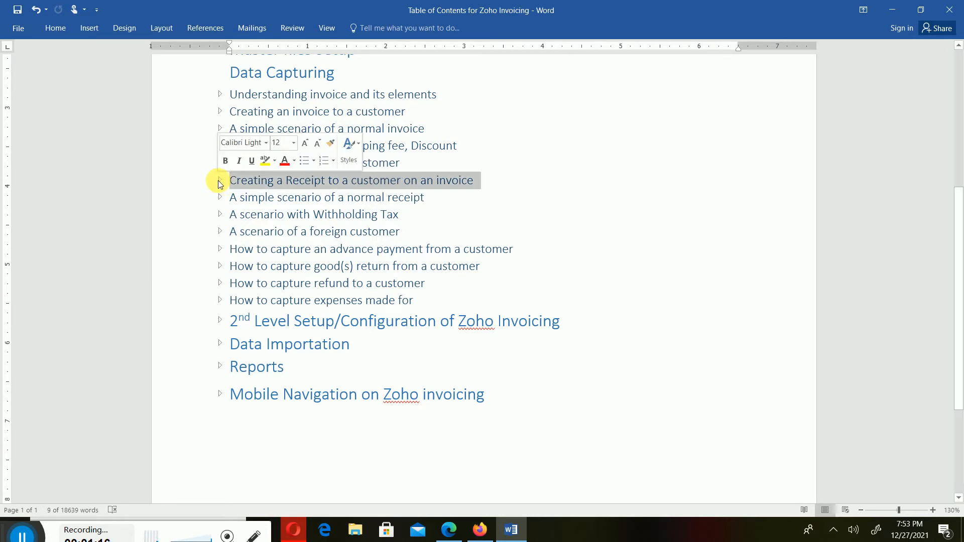
pyautogui.click(219, 182)
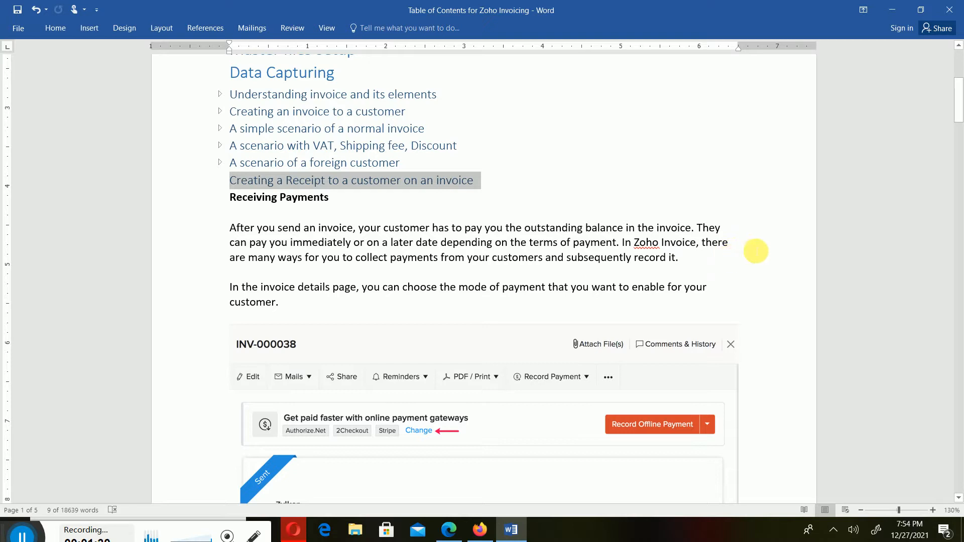
# - Read the Receiving Payments and Online Payments sections, covering payments through the public link and the client portal
pyautogui.scroll(-3, 673, 261)
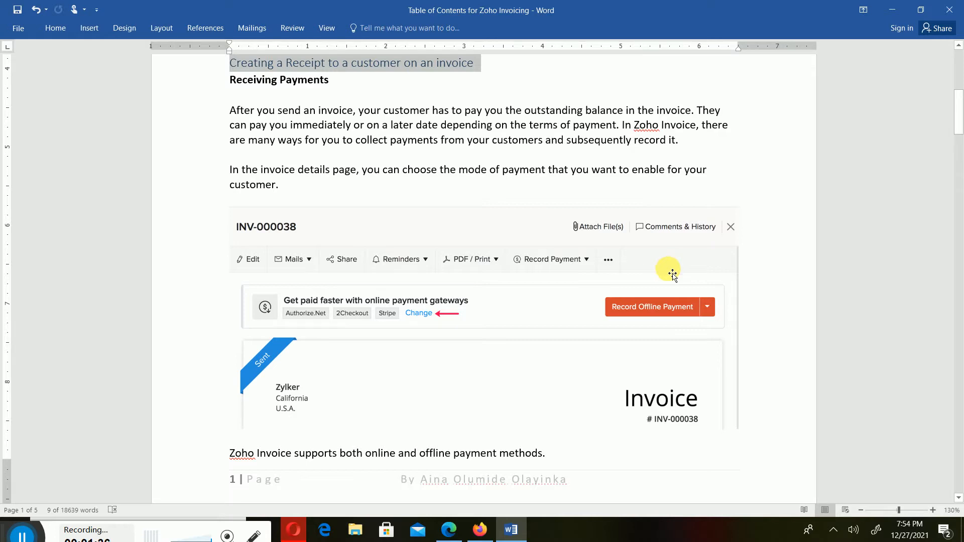
pyautogui.scroll(-6, 673, 275)
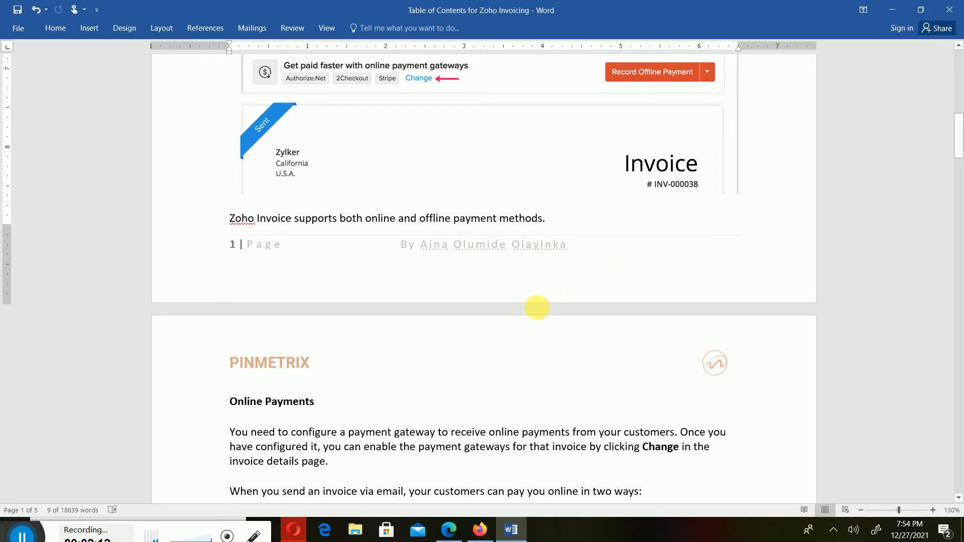
pyautogui.scroll(-3, 537, 307)
pyautogui.scroll(-1, 442, 329)
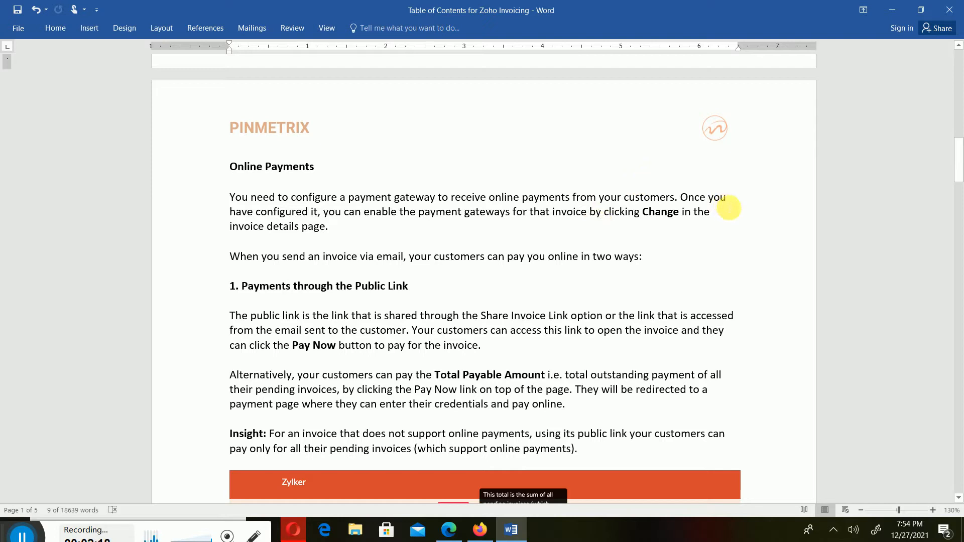
pyautogui.scroll(-1, 402, 282)
pyautogui.scroll(-5, 406, 287)
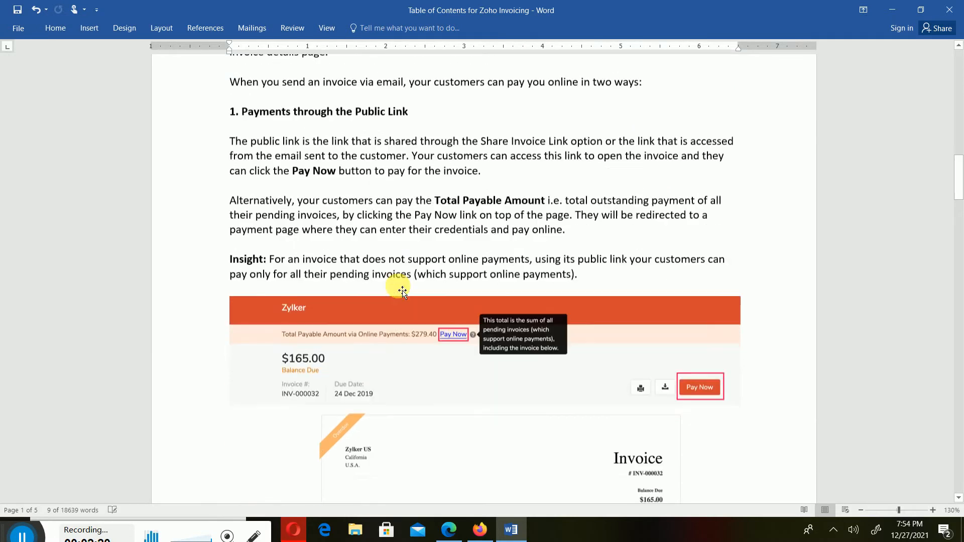
pyautogui.scroll(-3, 435, 321)
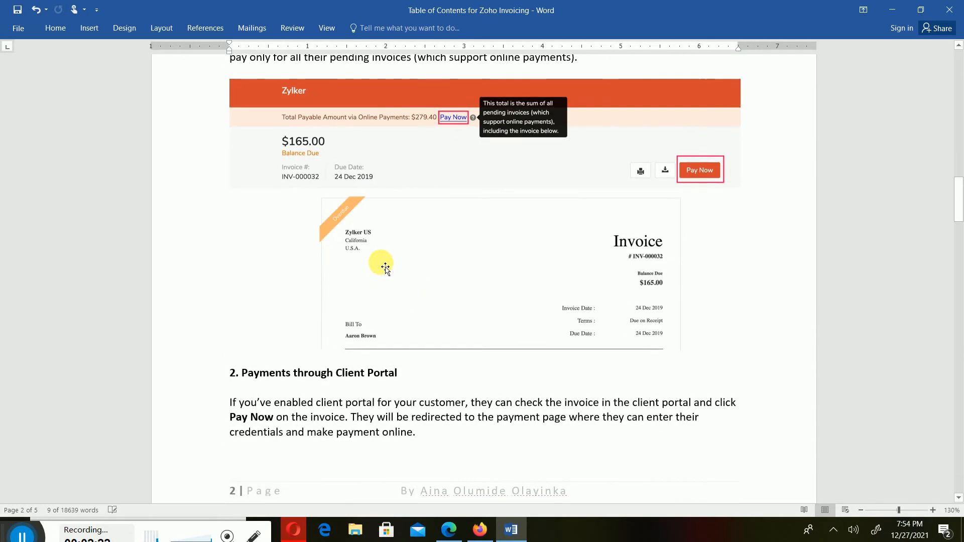
pyautogui.scroll(-3, 429, 244)
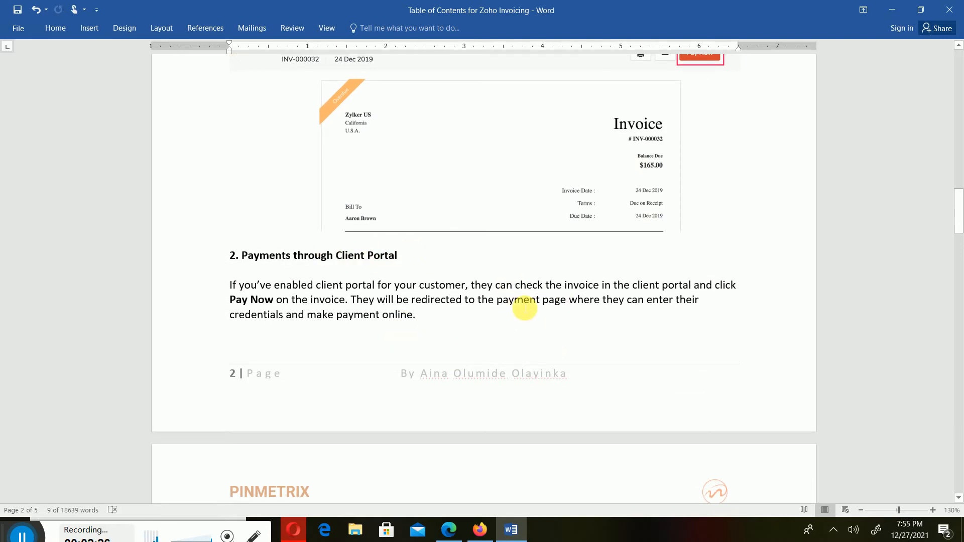
pyautogui.scroll(-10, 525, 308)
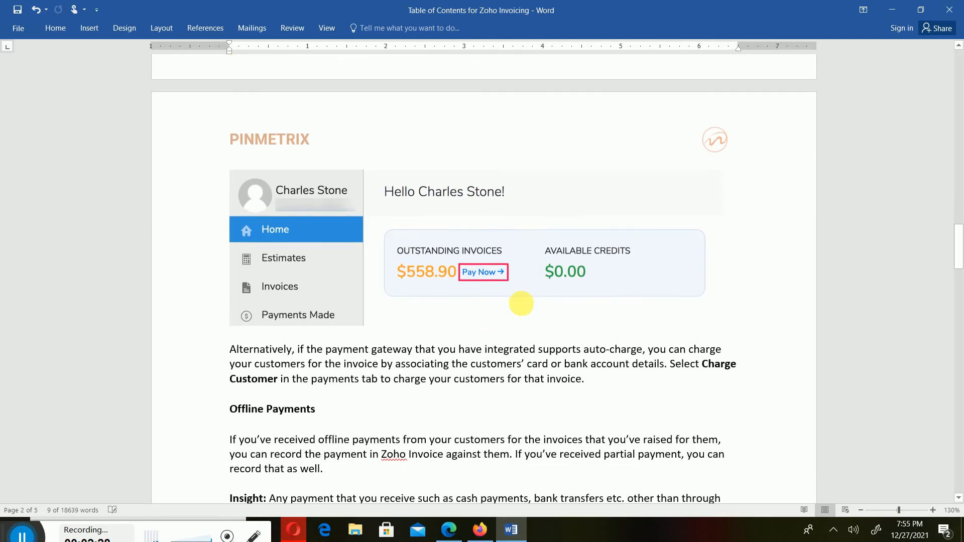
# - Read the Offline Payments section and its instructions for recording an offline payment
pyautogui.scroll(-2, 525, 312)
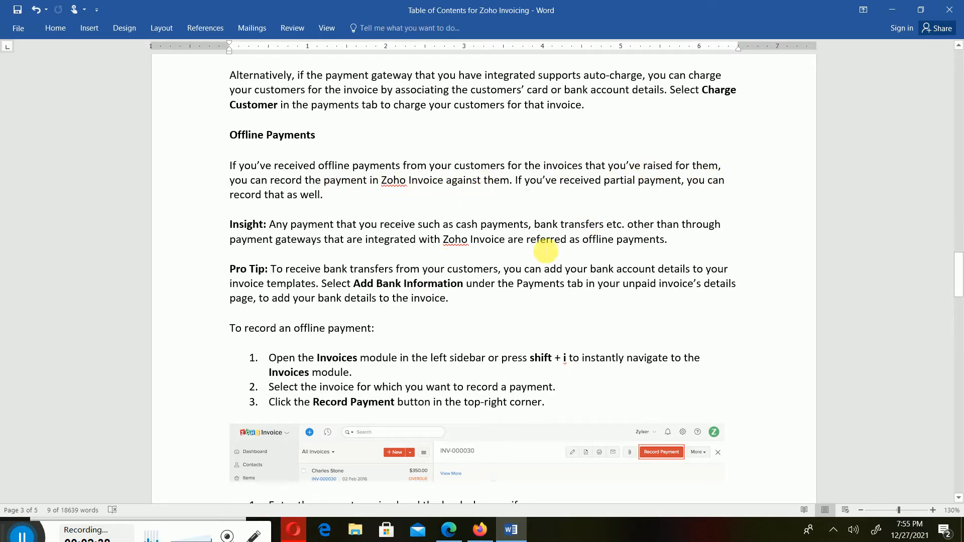
pyautogui.scroll(-3, 575, 294)
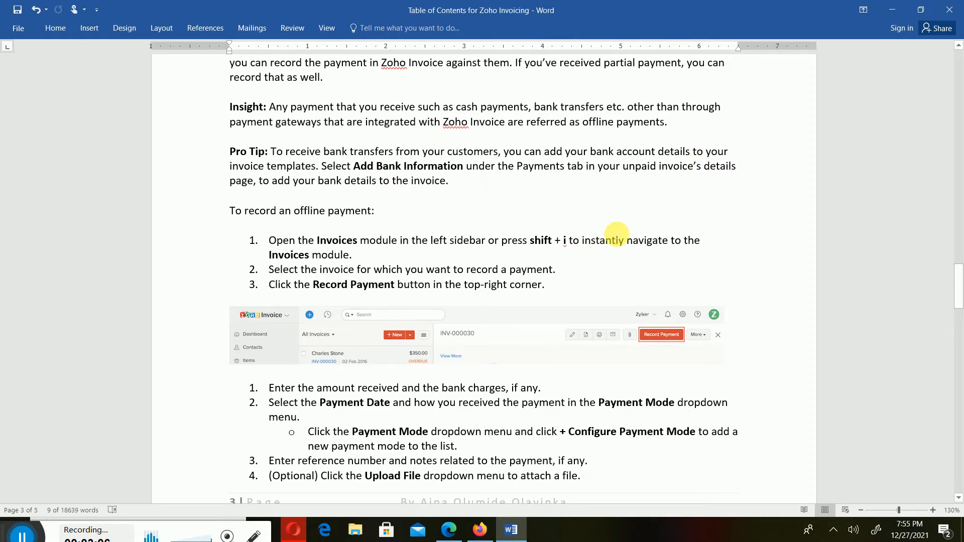
pyautogui.scroll(-1, 614, 238)
pyautogui.scroll(-1, 614, 238)
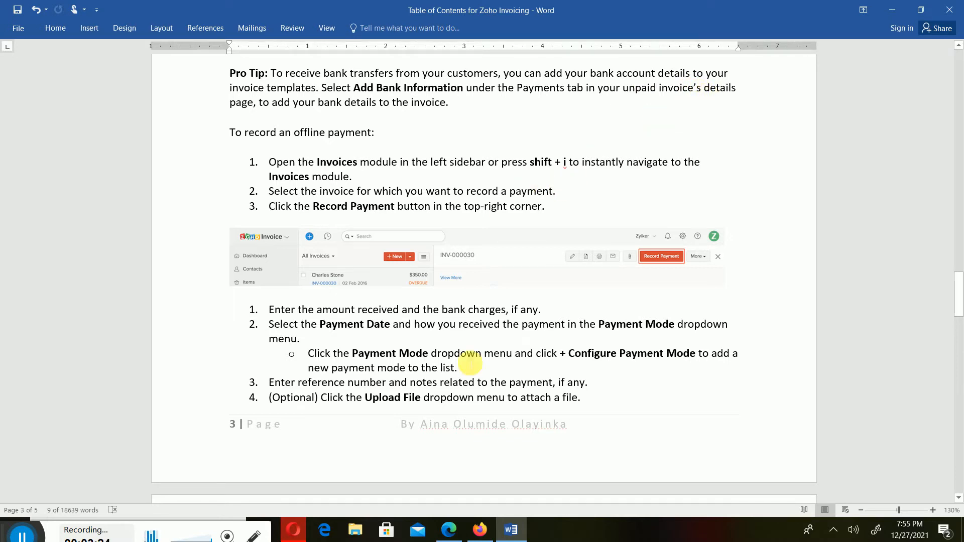
# - Switch to Zoho Invoice and open invoice INV-000004 from the list of all invoices to view its details
pyautogui.click(479, 530)
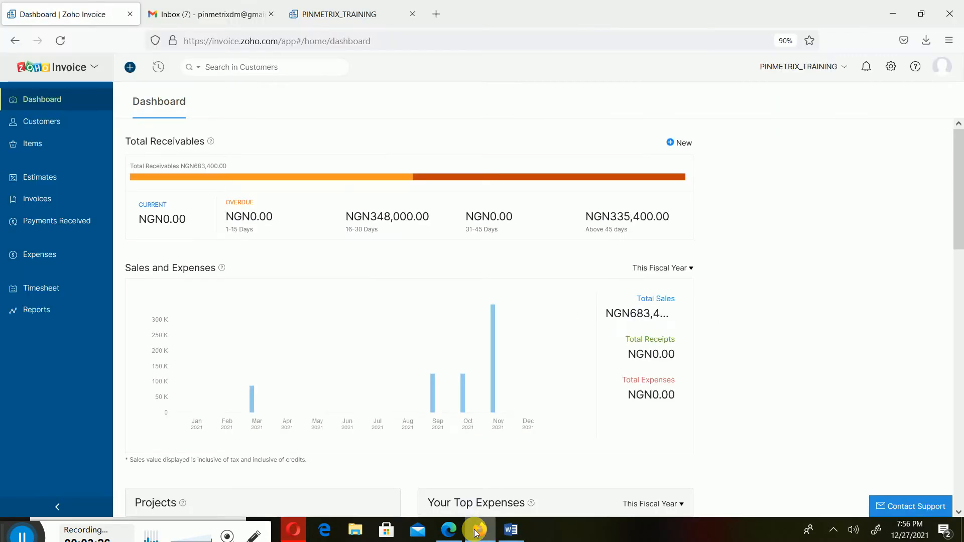
pyautogui.click(48, 201)
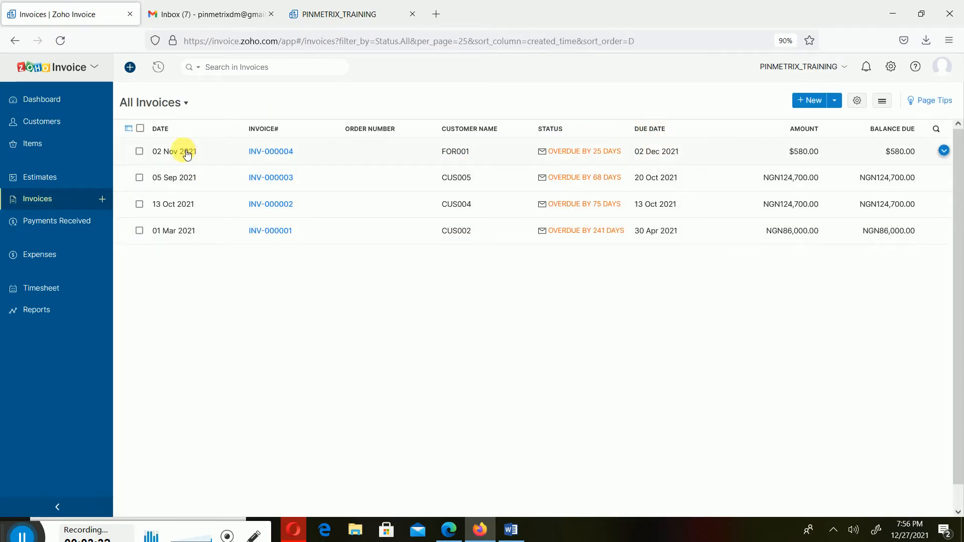
pyautogui.click(318, 157)
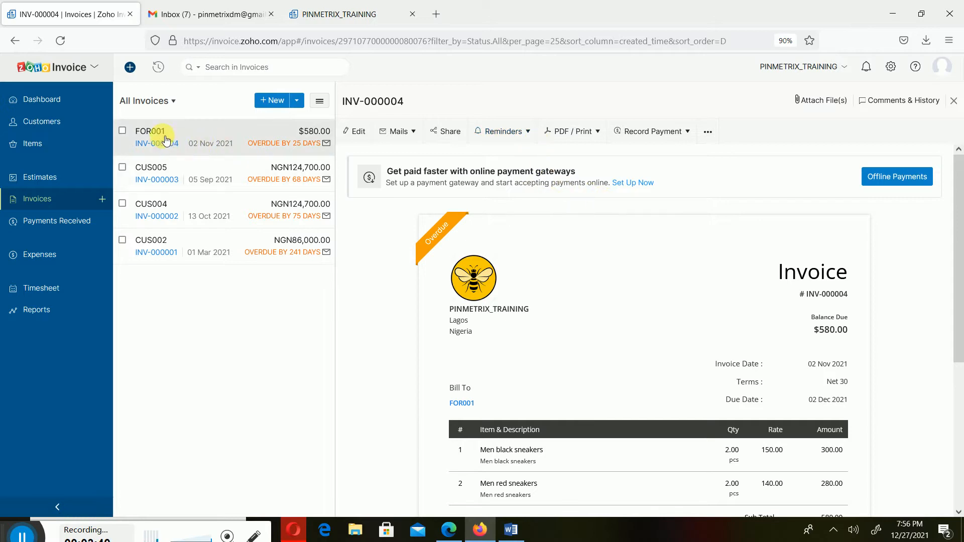
pyautogui.scroll(-4, 732, 309)
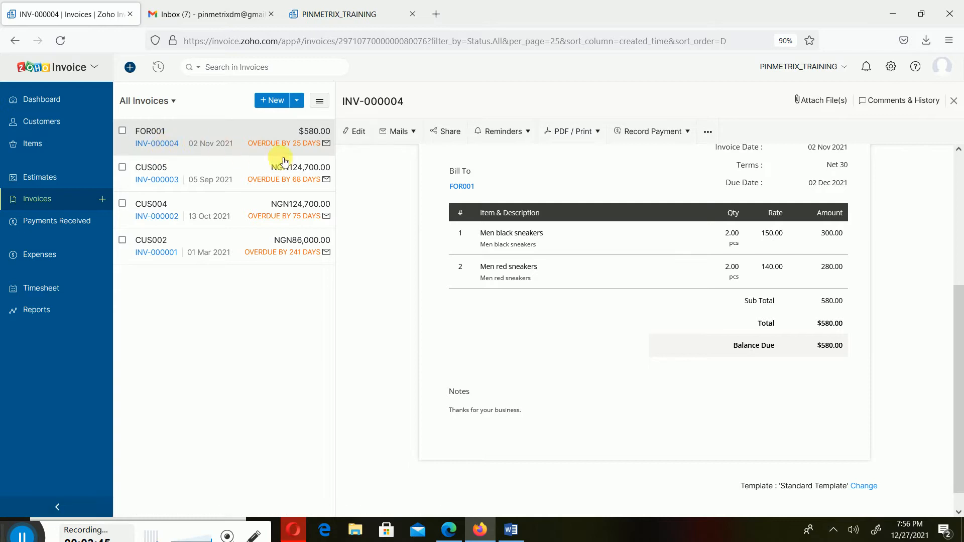
# - Examine invoice INV-000004 in edit mode, leave it without saving, and review its line items and totals
pyautogui.click(354, 131)
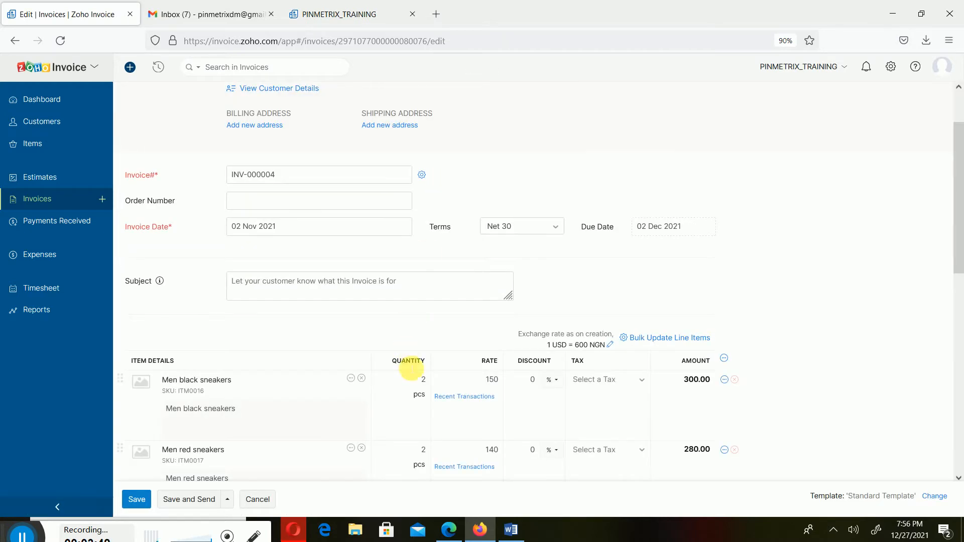
pyautogui.scroll(-2, 408, 342)
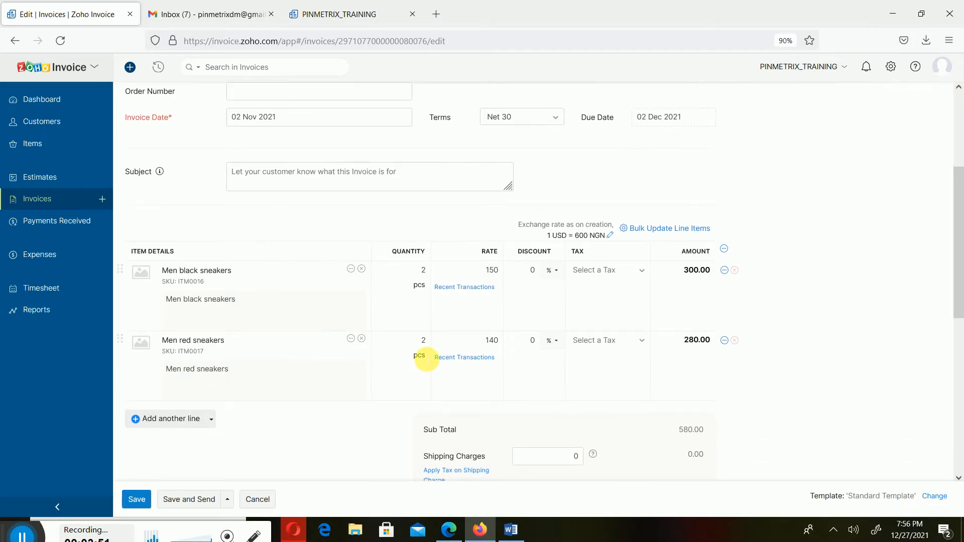
pyautogui.scroll(-5, 426, 360)
pyautogui.scroll(-1, 366, 430)
pyautogui.scroll(-1, 366, 430)
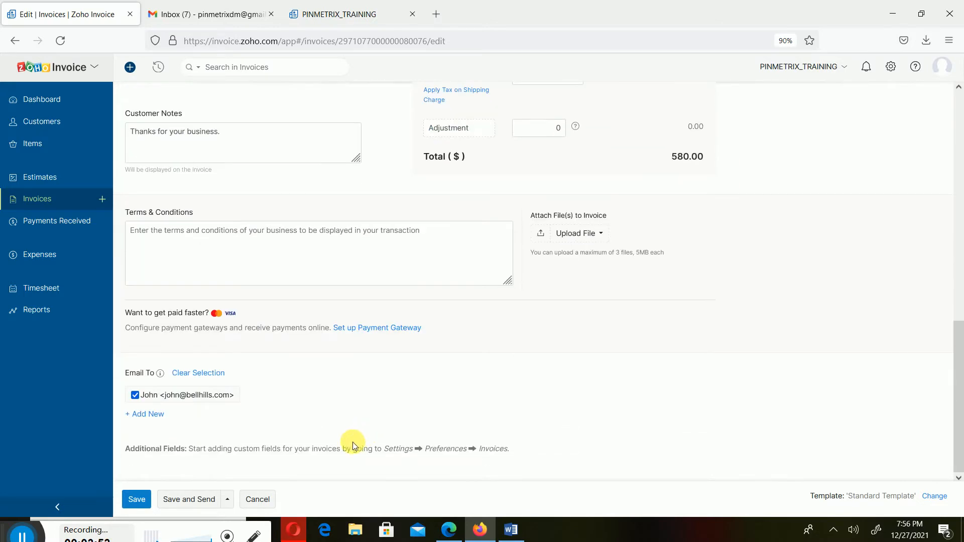
pyautogui.click(259, 500)
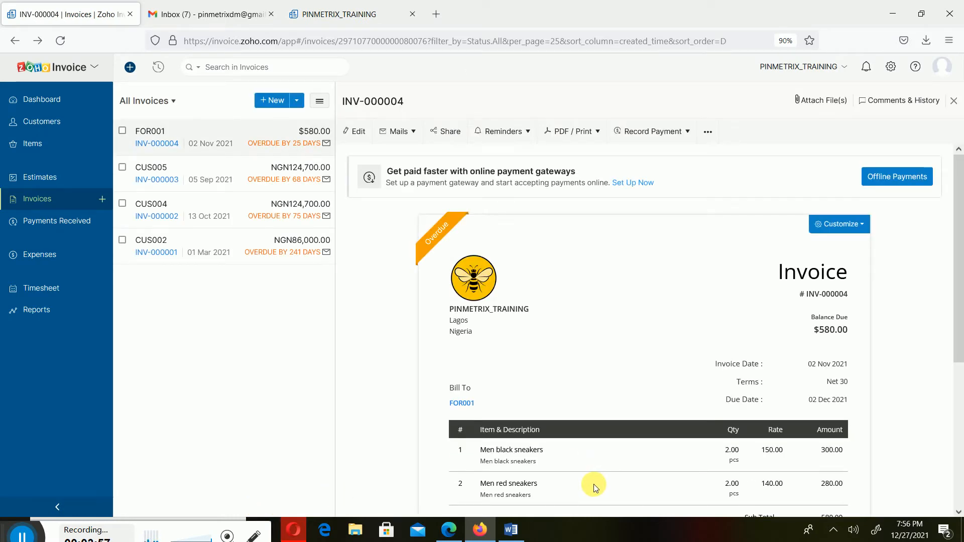
pyautogui.scroll(-5, 594, 485)
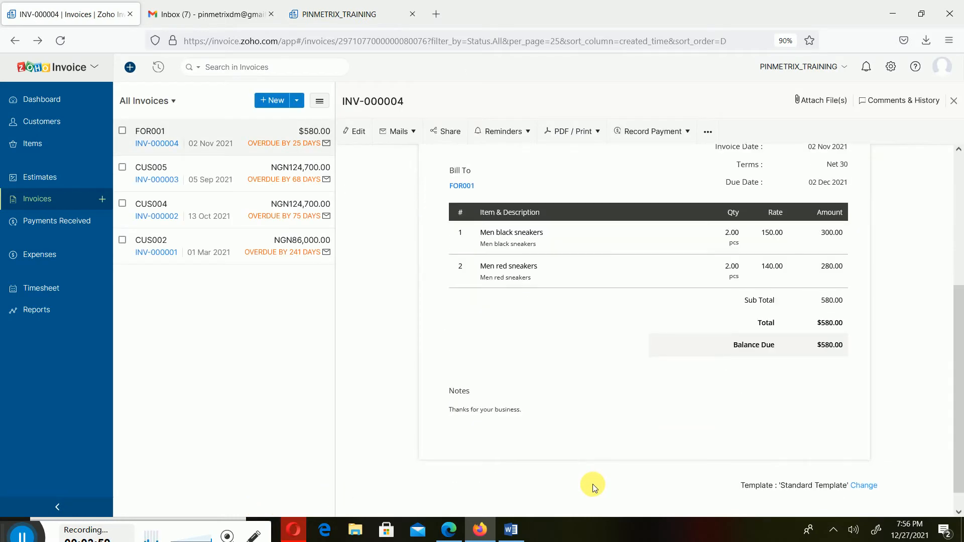
pyautogui.scroll(4, 586, 402)
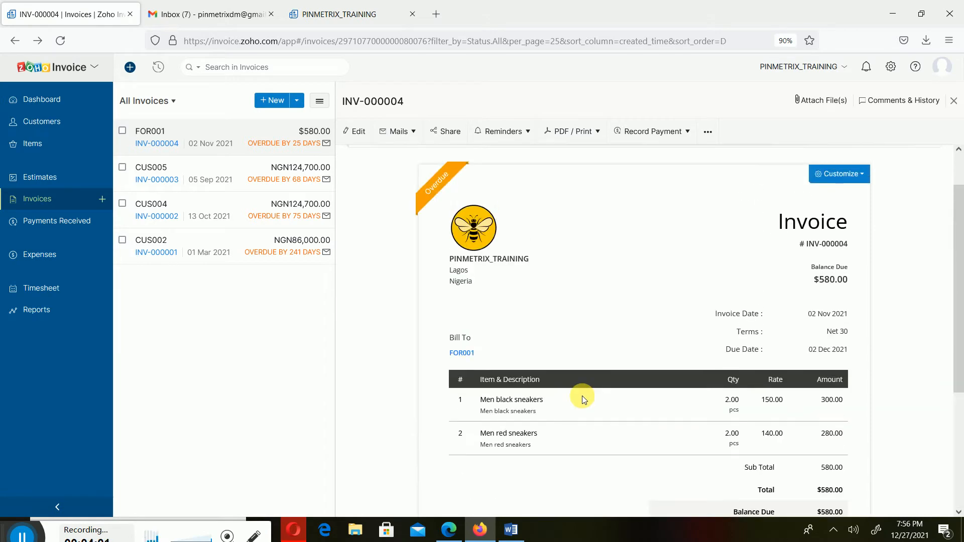
pyautogui.scroll(1, 583, 396)
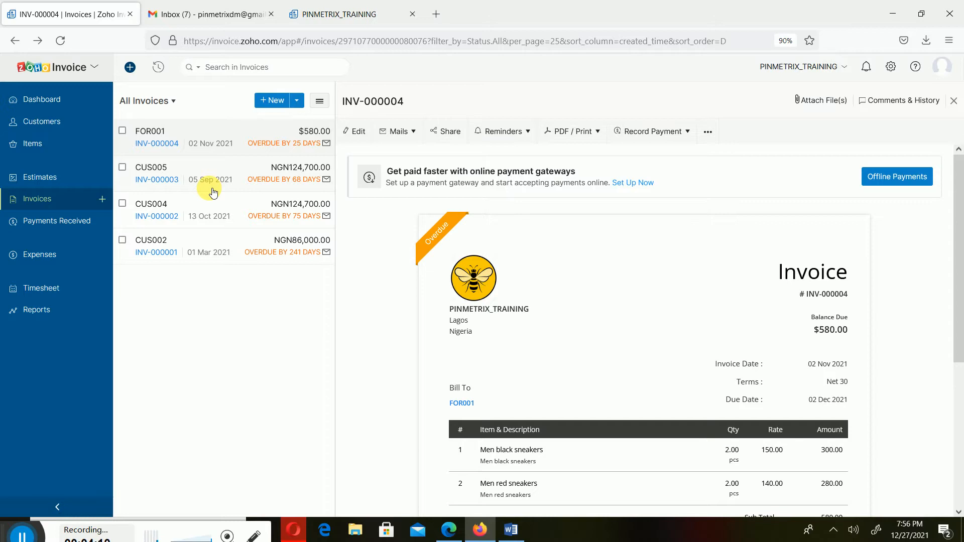
# - Open customer FOR001 from the active customers and review its statement of accounts for this month
pyautogui.click(81, 206)
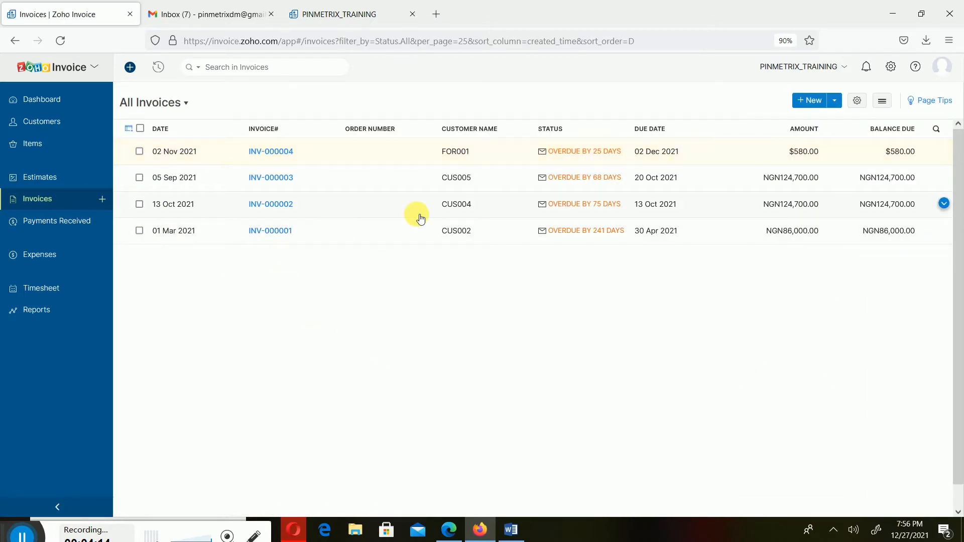
pyautogui.click(59, 122)
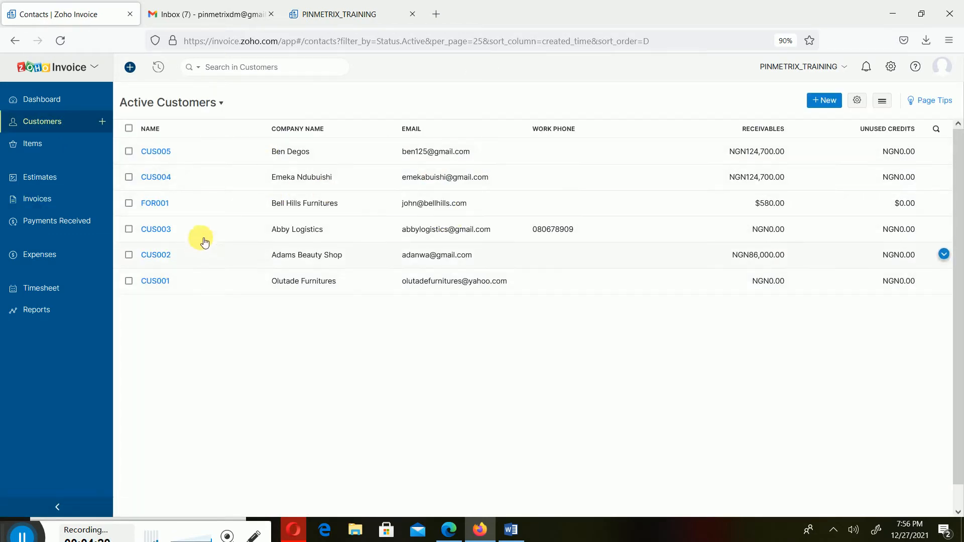
pyautogui.click(204, 203)
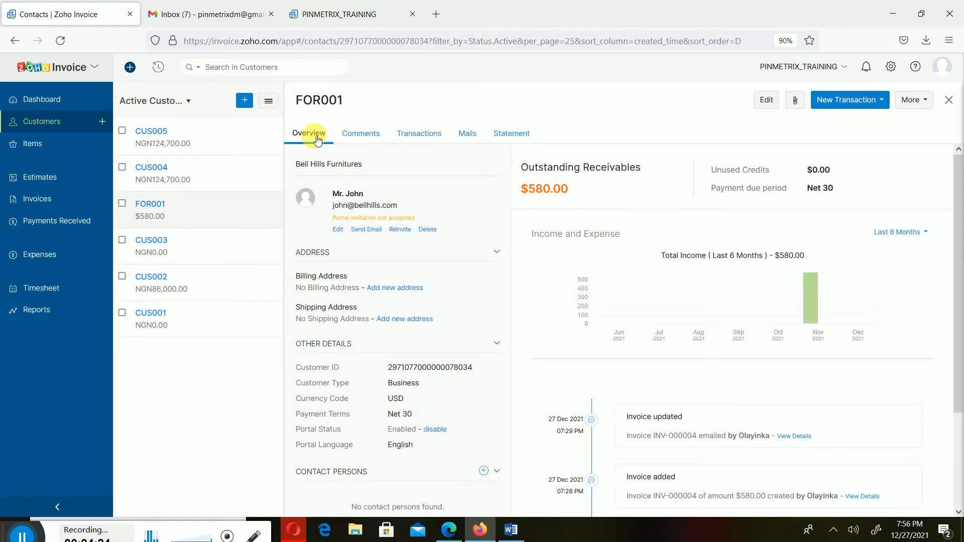
pyautogui.click(506, 134)
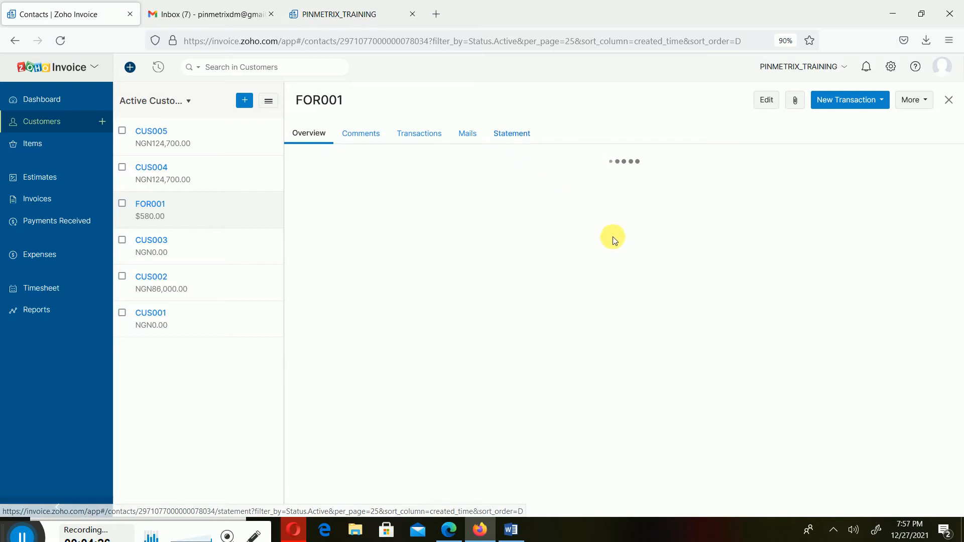
pyautogui.scroll(-3, 809, 340)
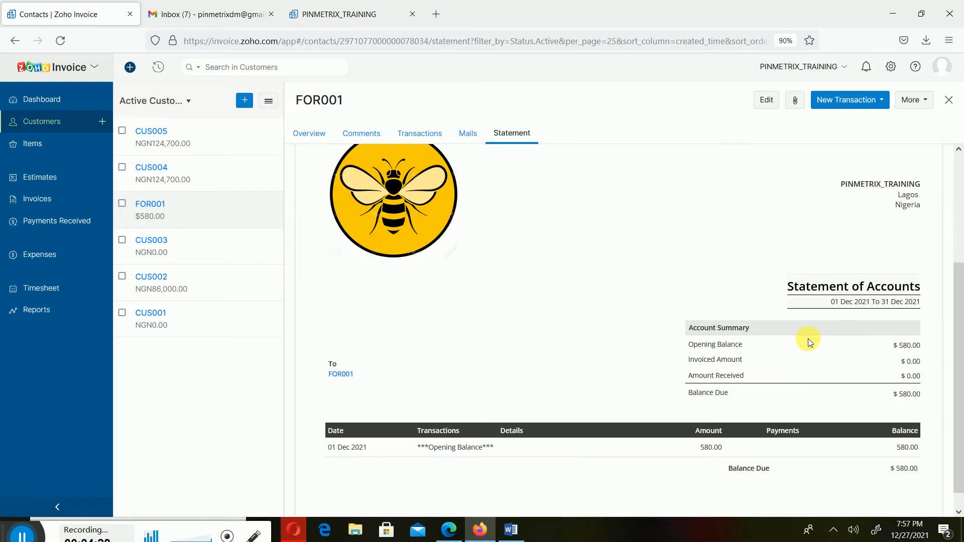
pyautogui.scroll(-1, 808, 347)
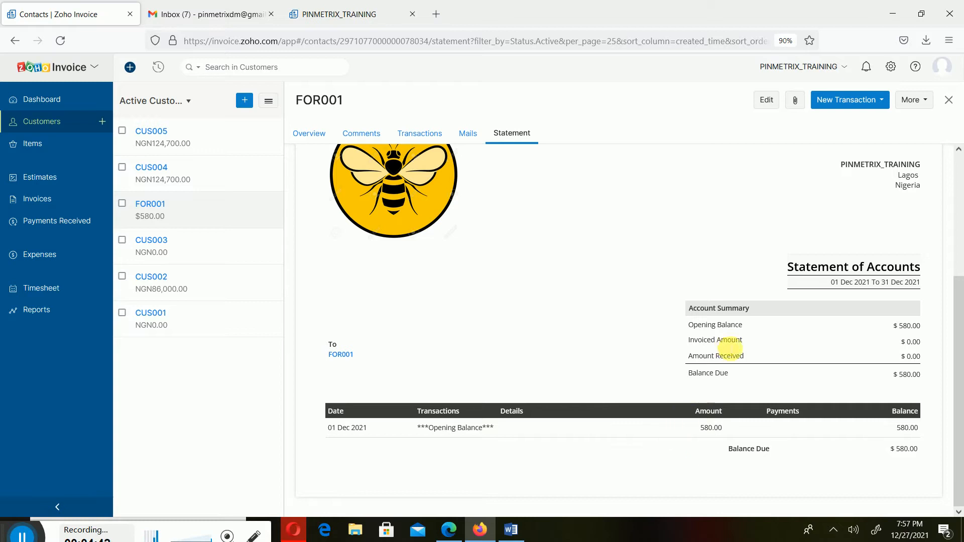
pyautogui.scroll(4, 679, 465)
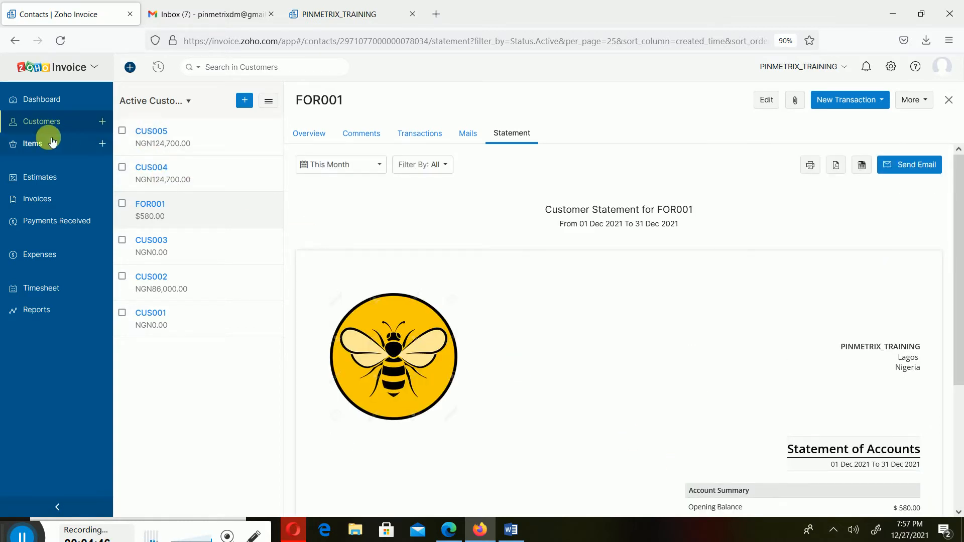
# - Reopen customer FOR001 and examine its statement, mails, transactions, comments and overview
pyautogui.click(31, 128)
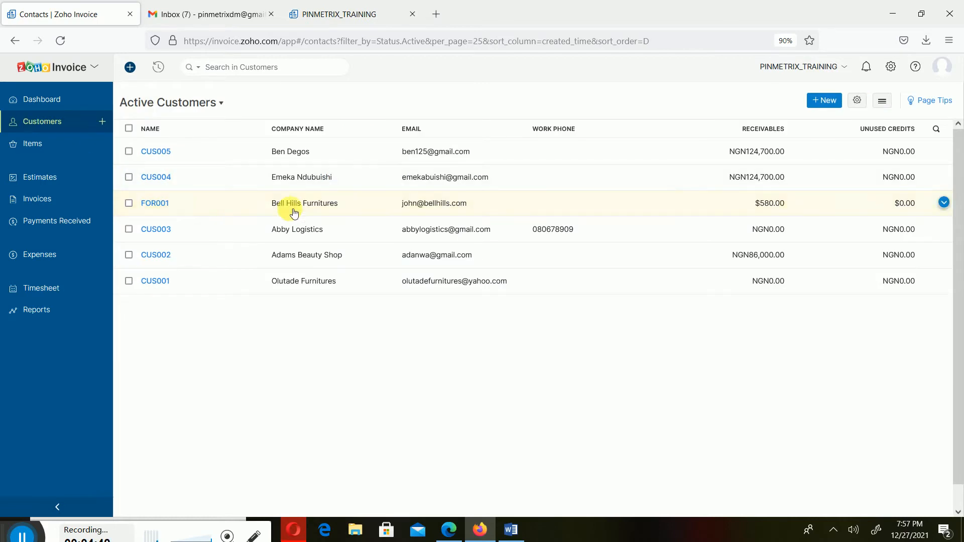
pyautogui.click(343, 206)
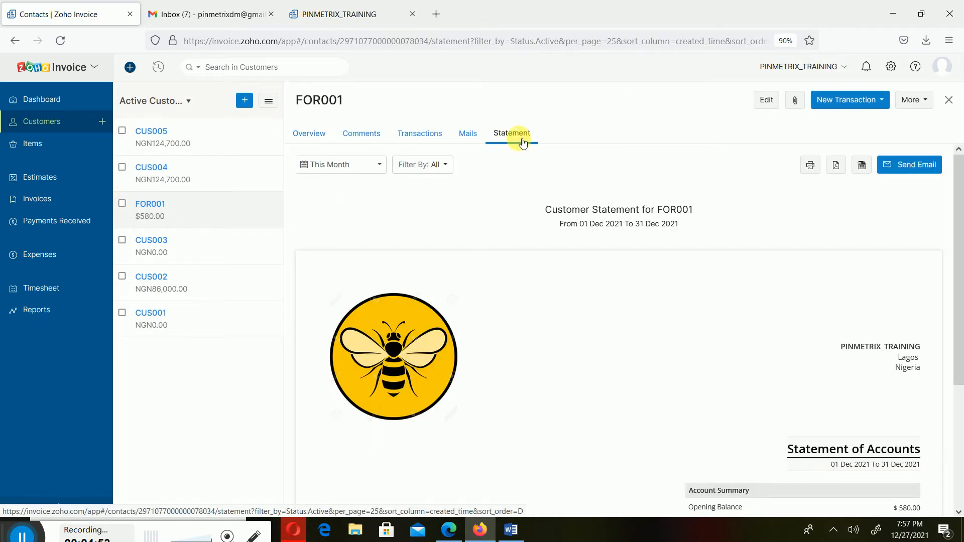
pyautogui.click(471, 135)
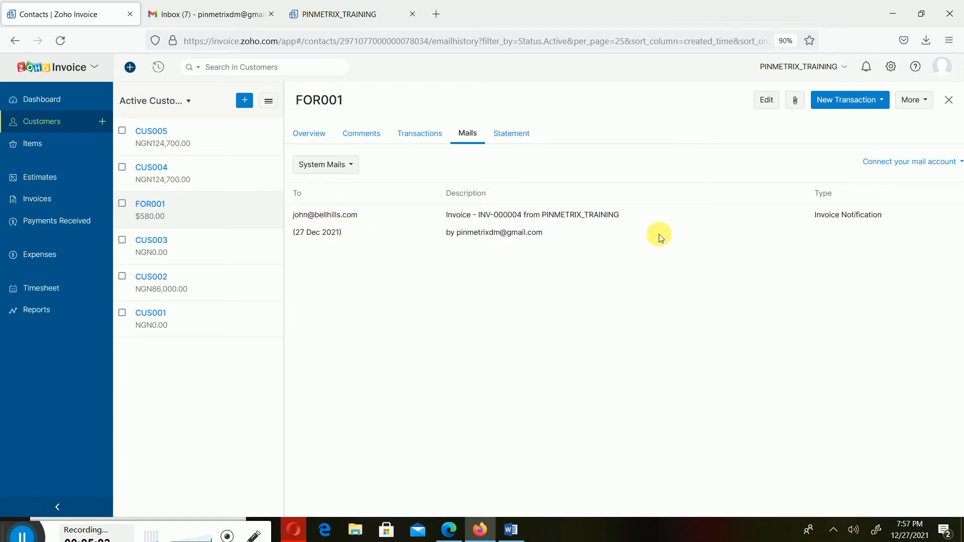
pyautogui.click(429, 133)
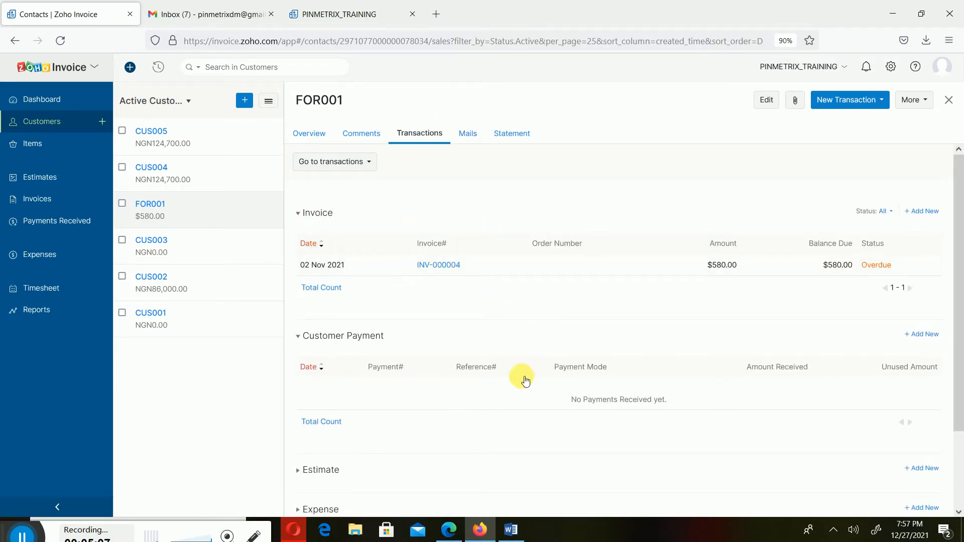
pyautogui.click(300, 212)
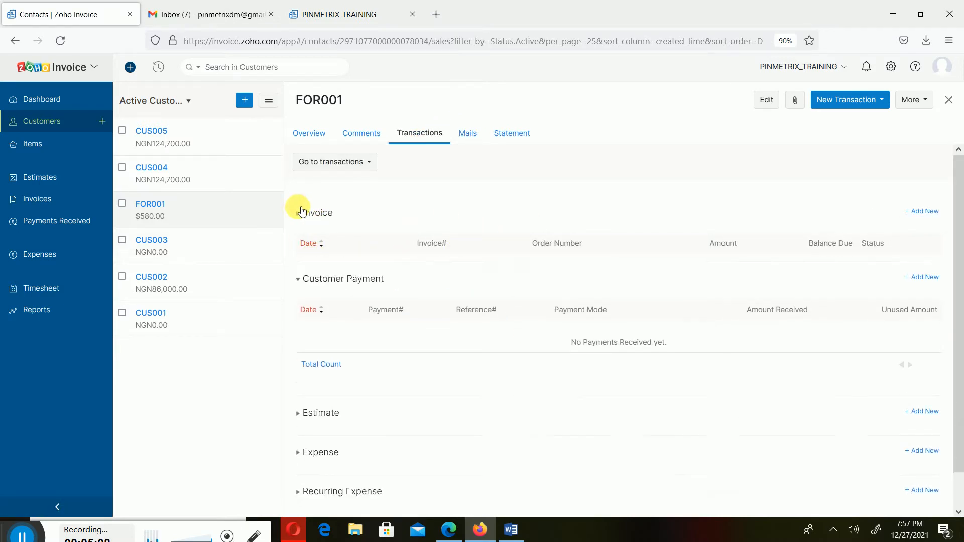
pyautogui.click(353, 134)
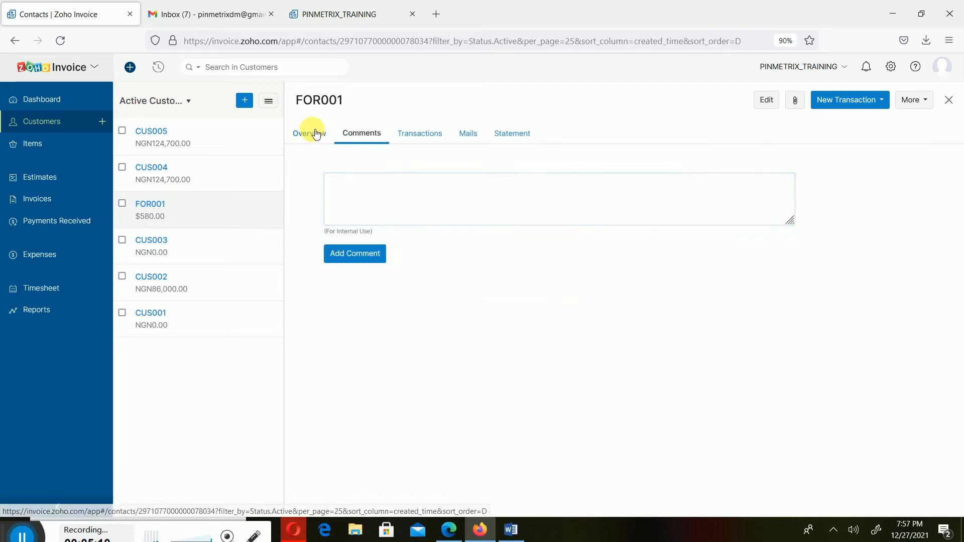
pyautogui.click(317, 133)
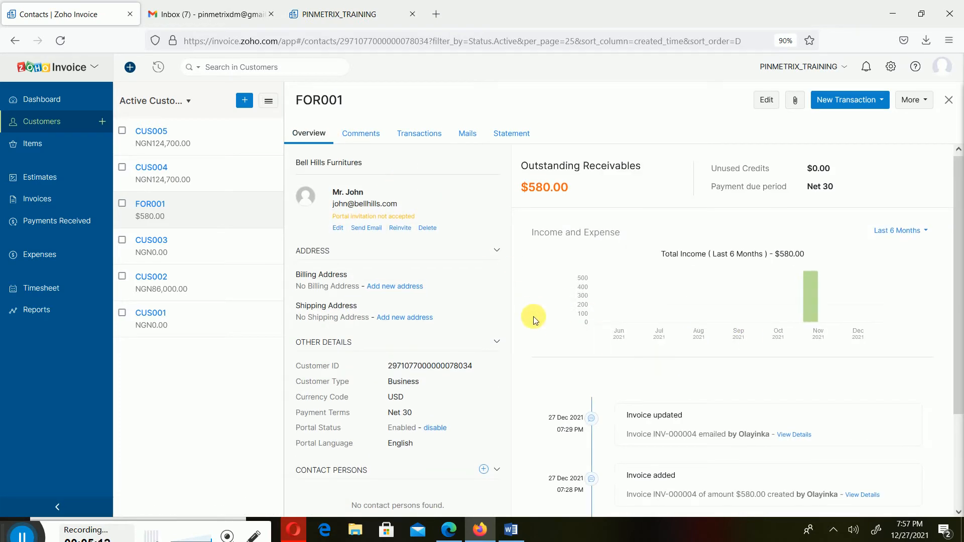
pyautogui.scroll(-1, 533, 316)
pyautogui.scroll(1, 538, 318)
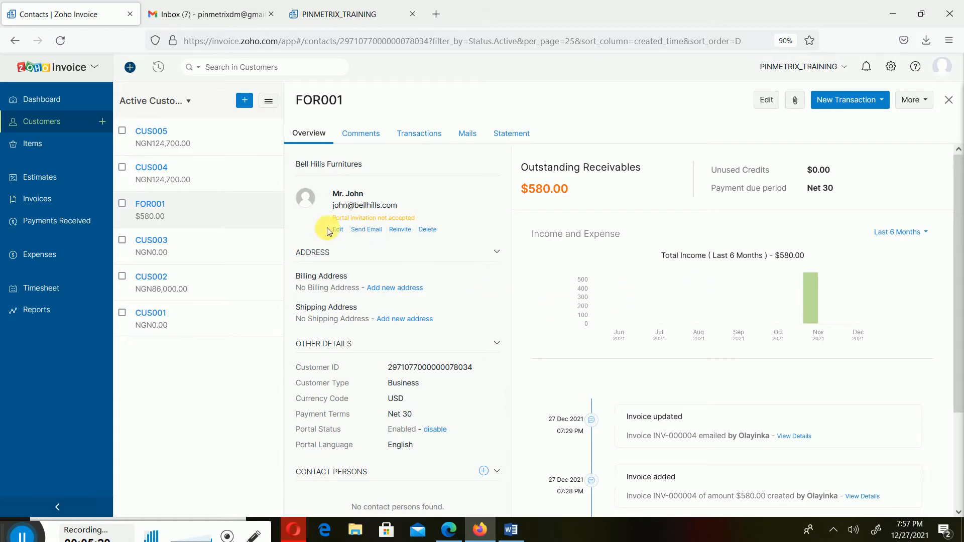
# - Examine customer CUS005's overview and available new transaction types, and return to the list of all invoices
pyautogui.click(219, 132)
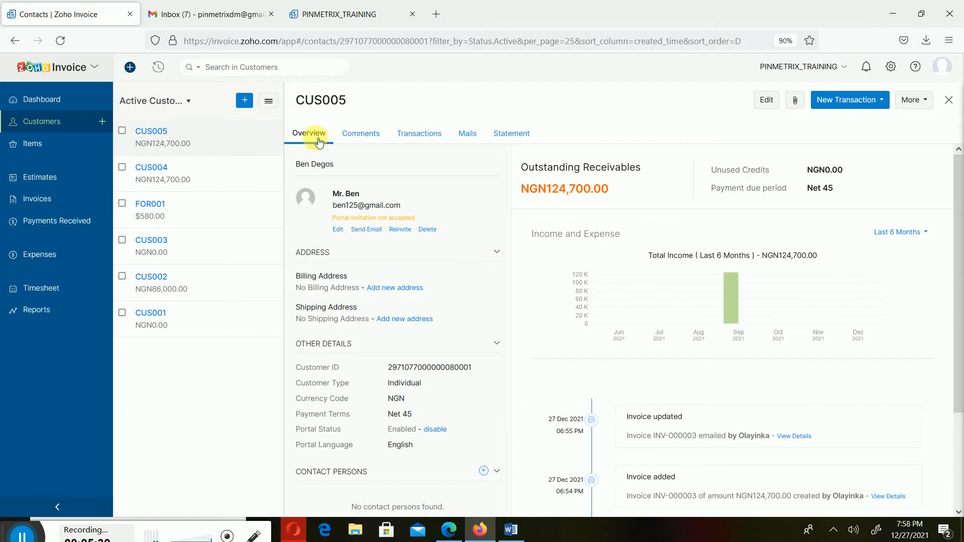
pyautogui.click(883, 100)
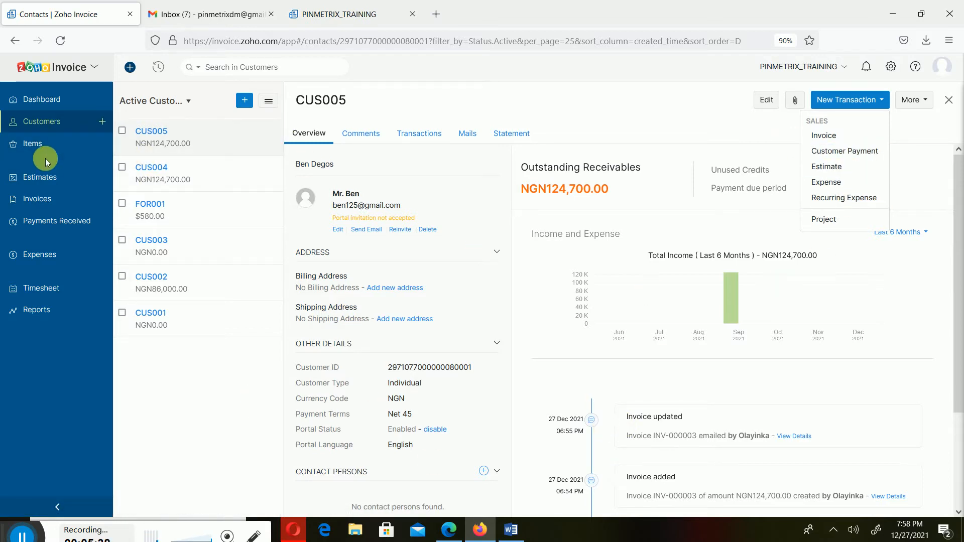
pyautogui.click(51, 201)
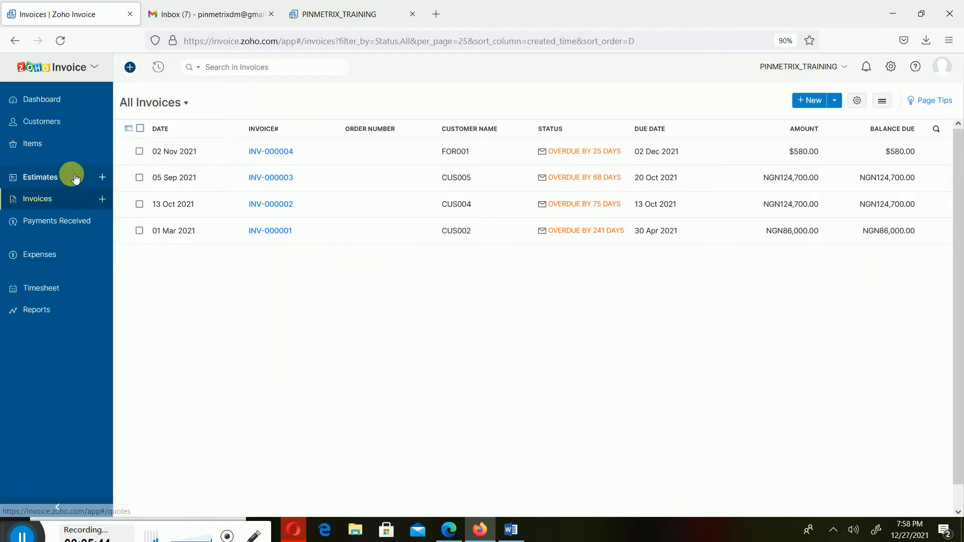
# - Open customer CUS005 from the active customers and review its statement of accounts for this month
pyautogui.click(43, 122)
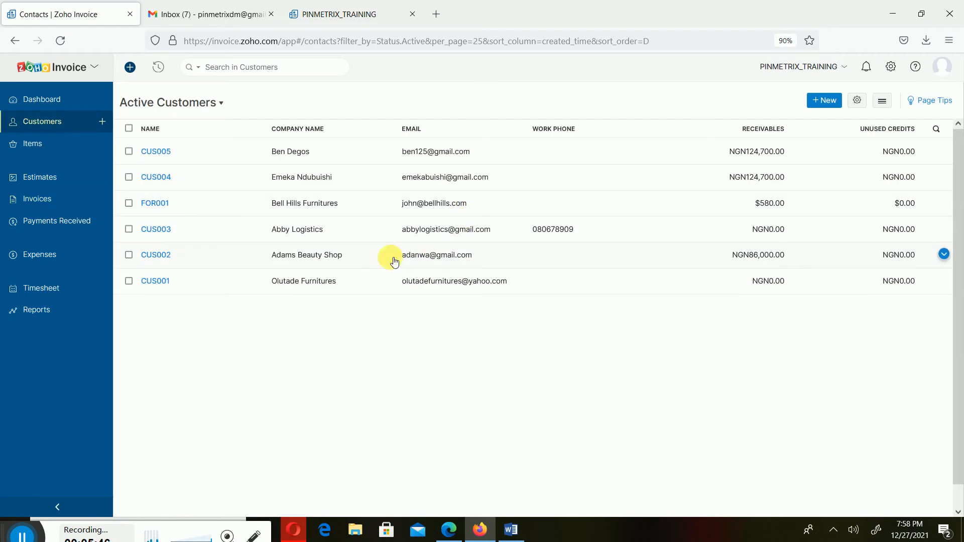
pyautogui.click(187, 151)
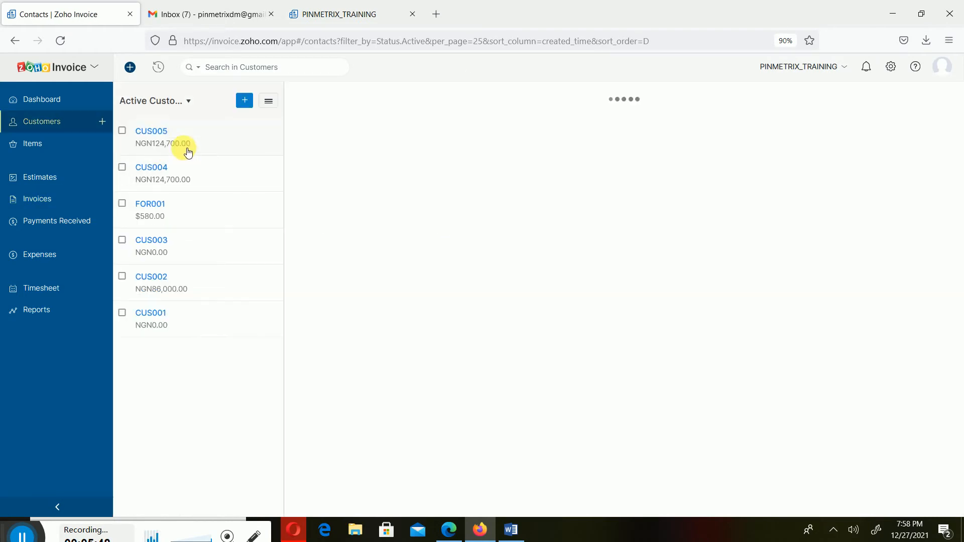
pyautogui.click(512, 133)
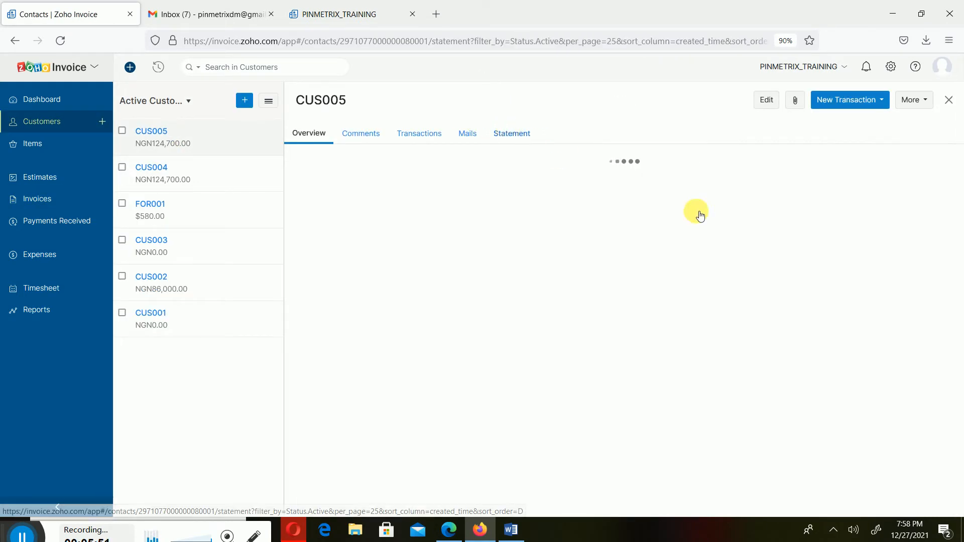
pyautogui.scroll(-2, 782, 358)
pyautogui.scroll(-2, 781, 363)
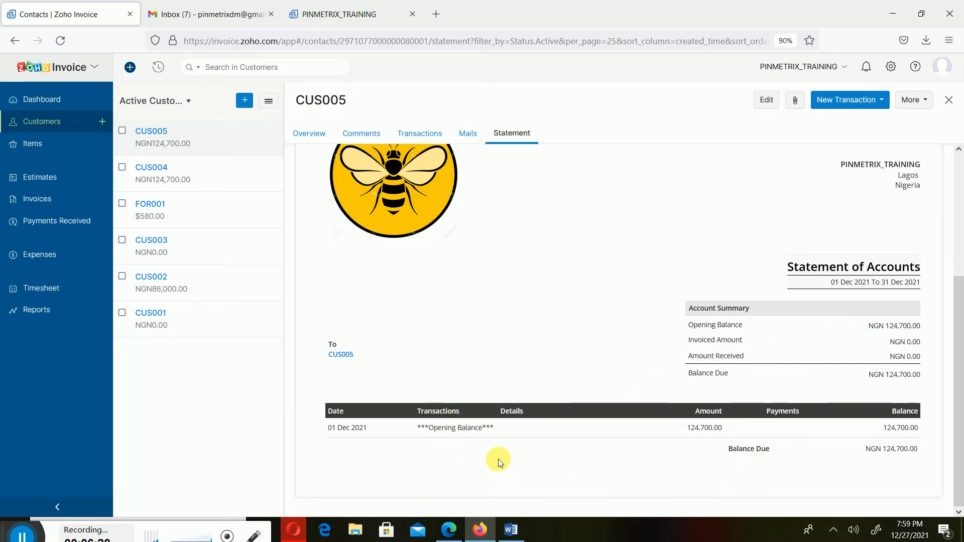
pyautogui.scroll(4, 514, 450)
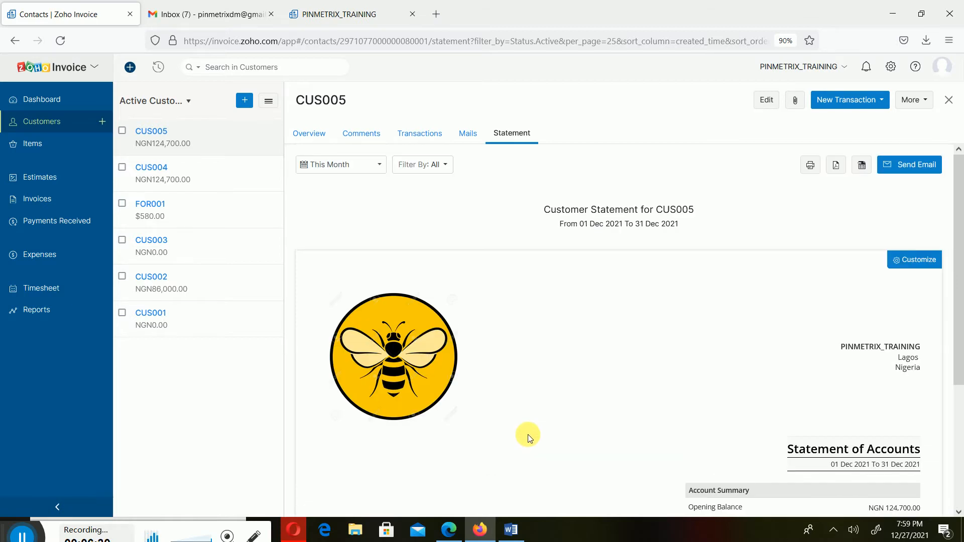
# - Set the period of CUS005's statement to This Year and review the account summary and transactions
pyautogui.click(379, 165)
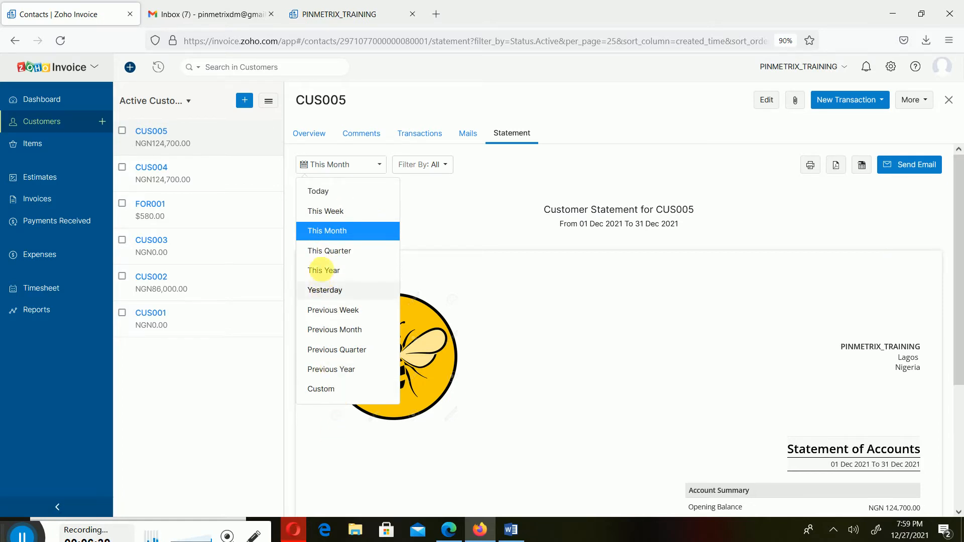
pyautogui.click(349, 273)
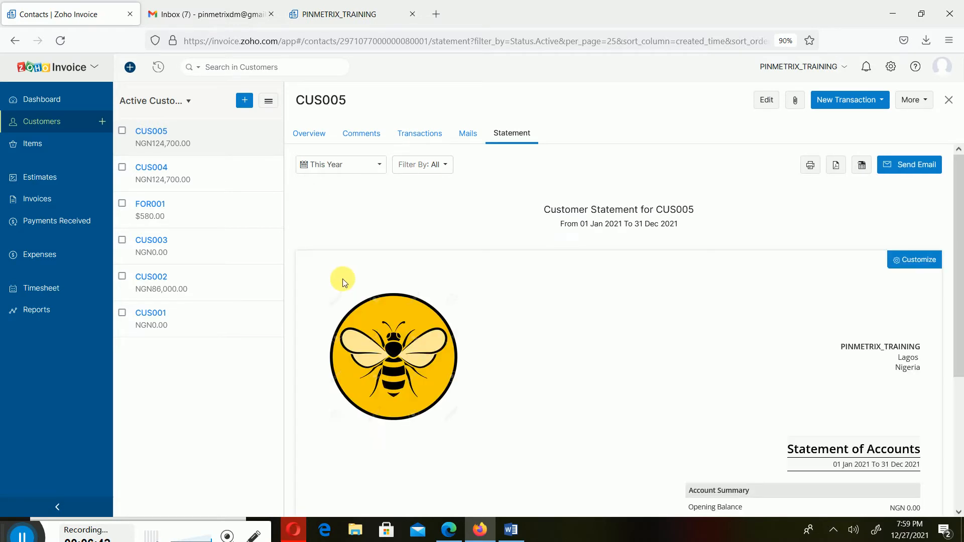
pyautogui.scroll(-4, 747, 464)
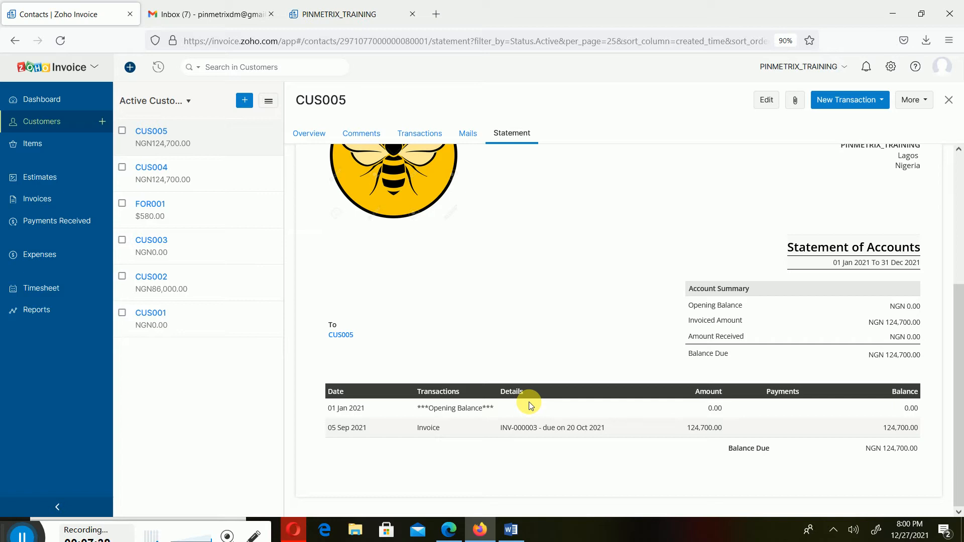
pyautogui.scroll(4, 556, 374)
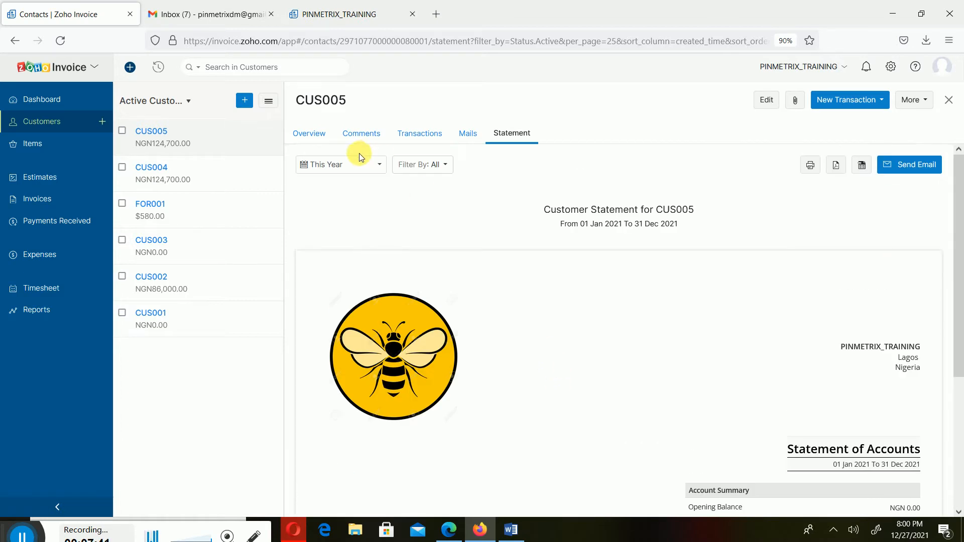
# - Set CUS005's statement period back to This Month and review the opening balance and balance due
pyautogui.click(361, 174)
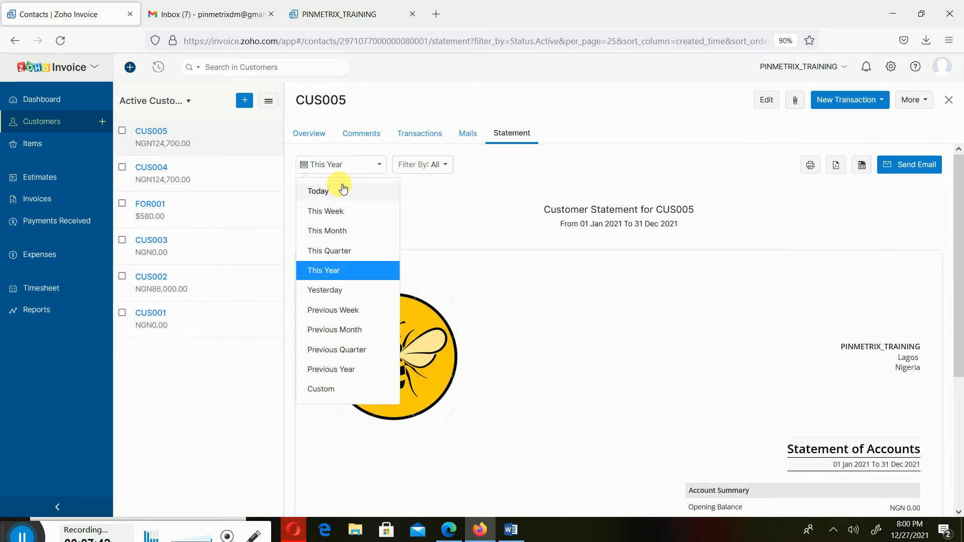
pyautogui.click(345, 232)
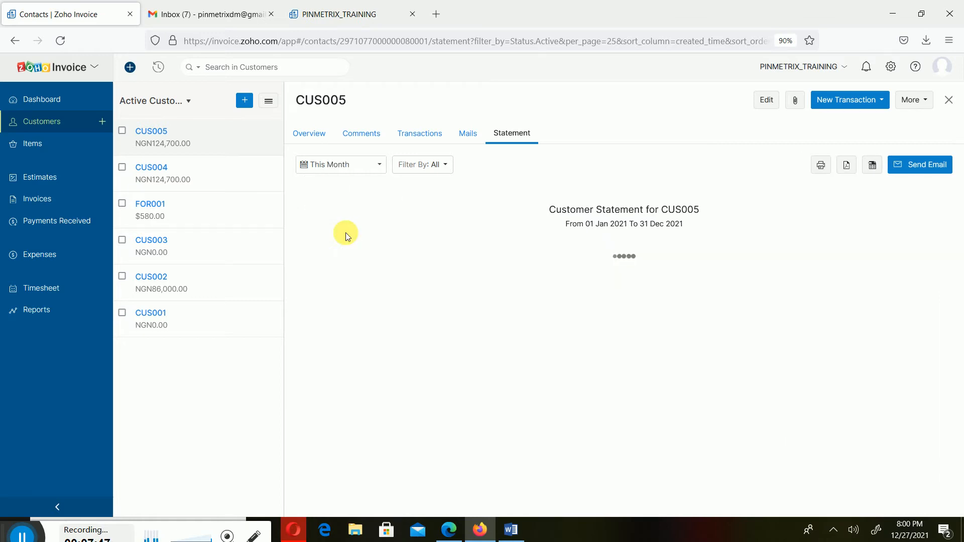
pyautogui.scroll(-3, 738, 425)
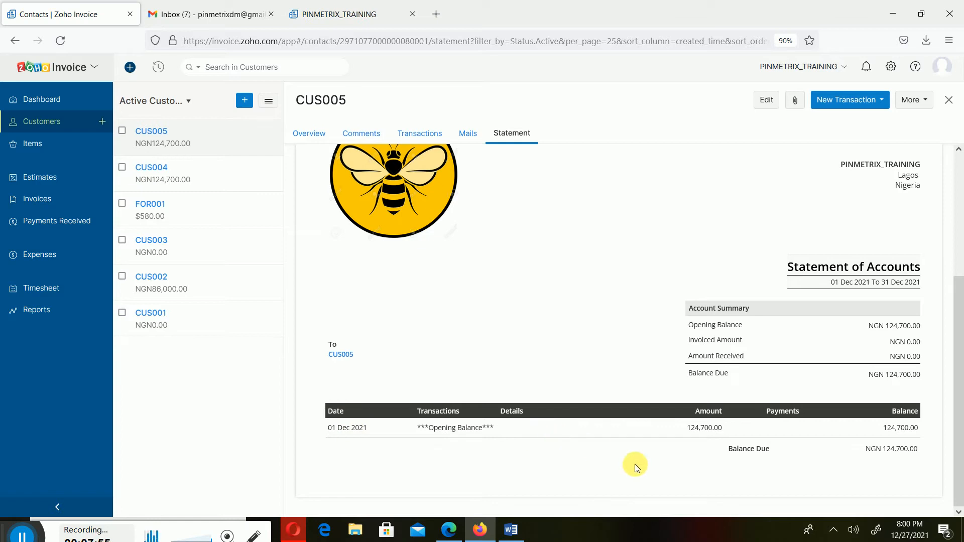
pyautogui.scroll(4, 688, 398)
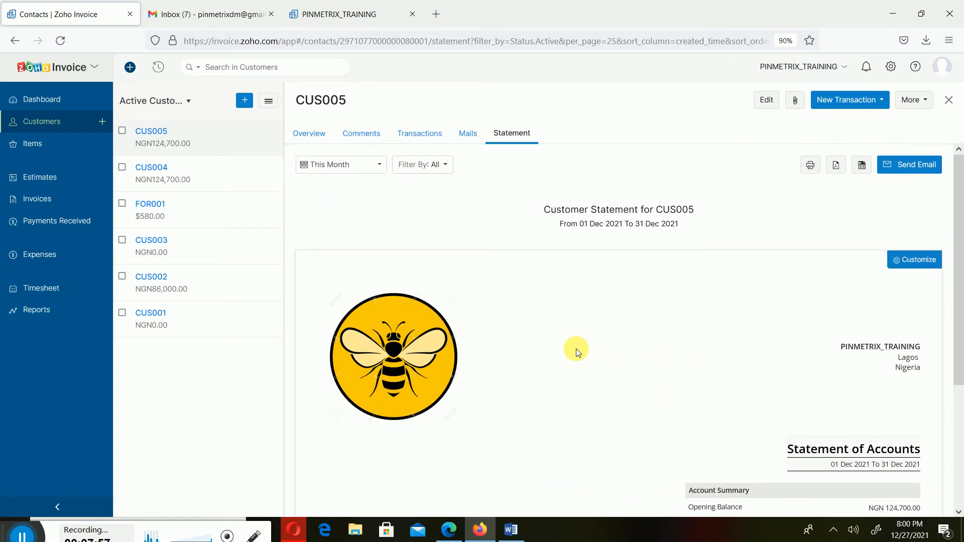
# - Switch CUS005's statement to the This Year period again and check its invoice entry and balance due
pyautogui.click(380, 165)
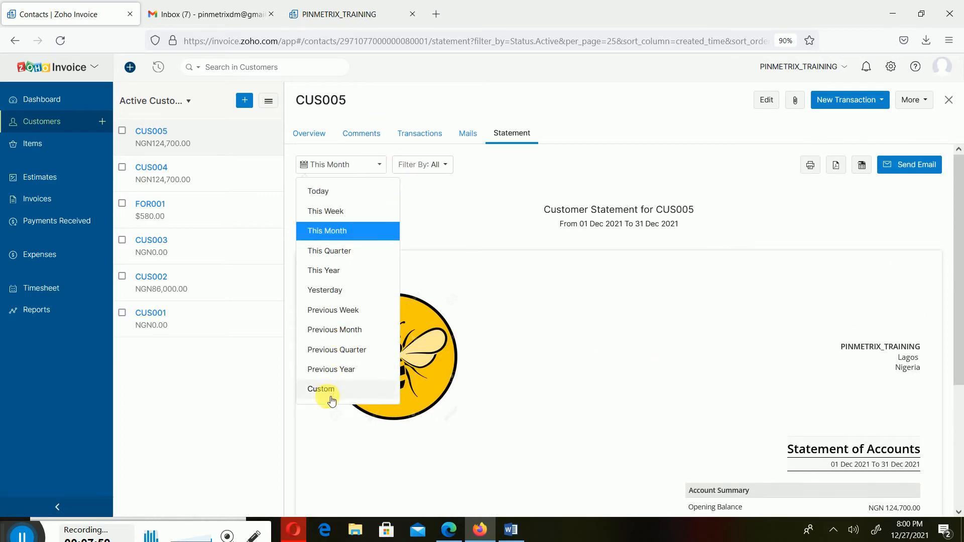
pyautogui.click(350, 271)
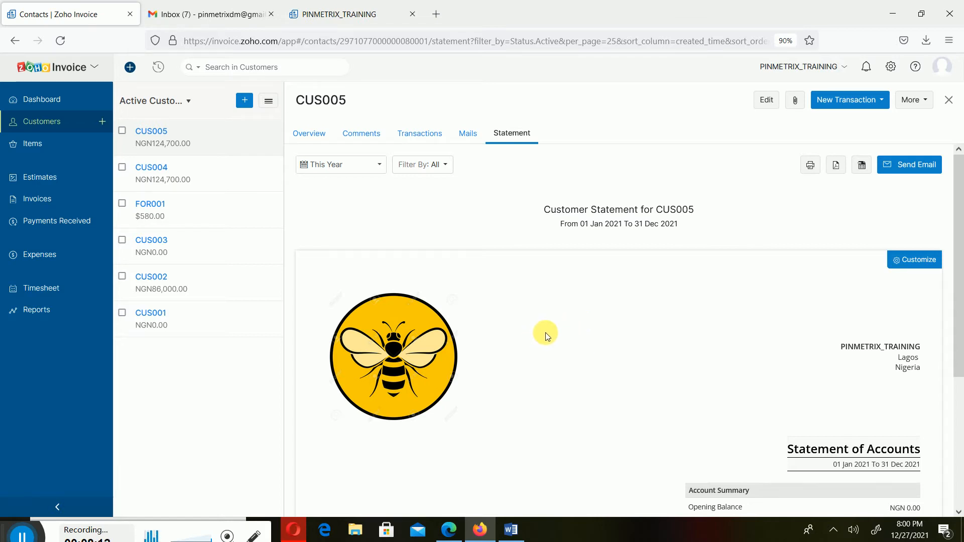
pyautogui.scroll(-4, 548, 334)
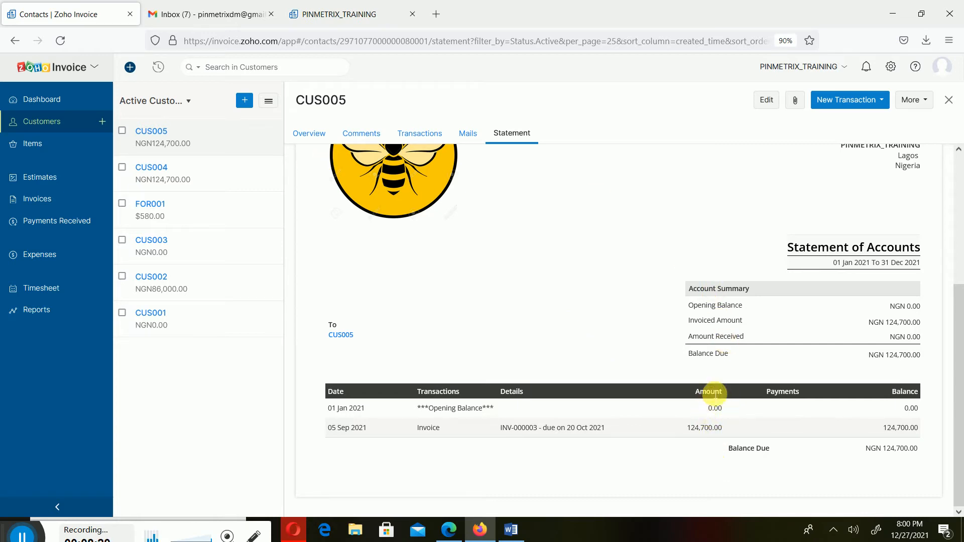
pyautogui.scroll(4, 697, 412)
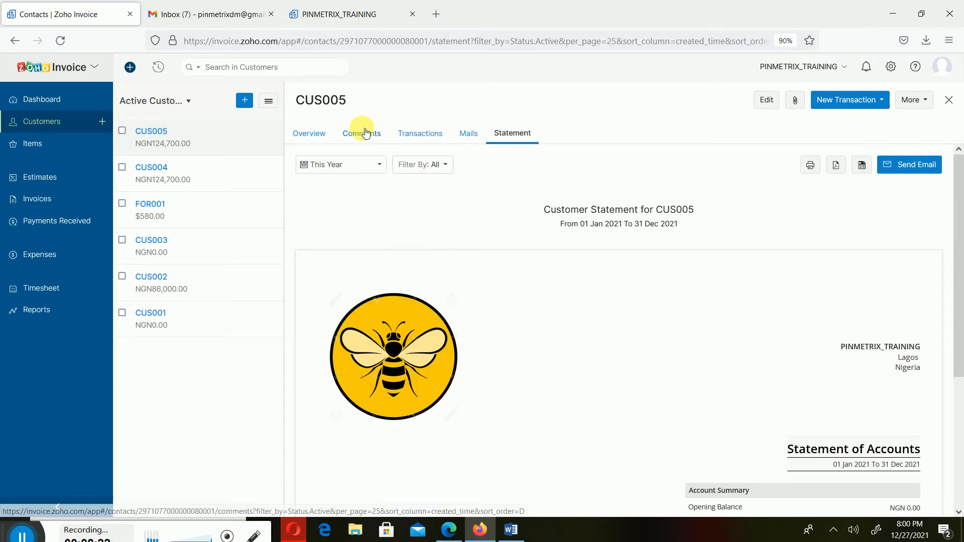
# - Check the custom date range option for CUS005's statement period and close it without applying any dates
pyautogui.click(366, 165)
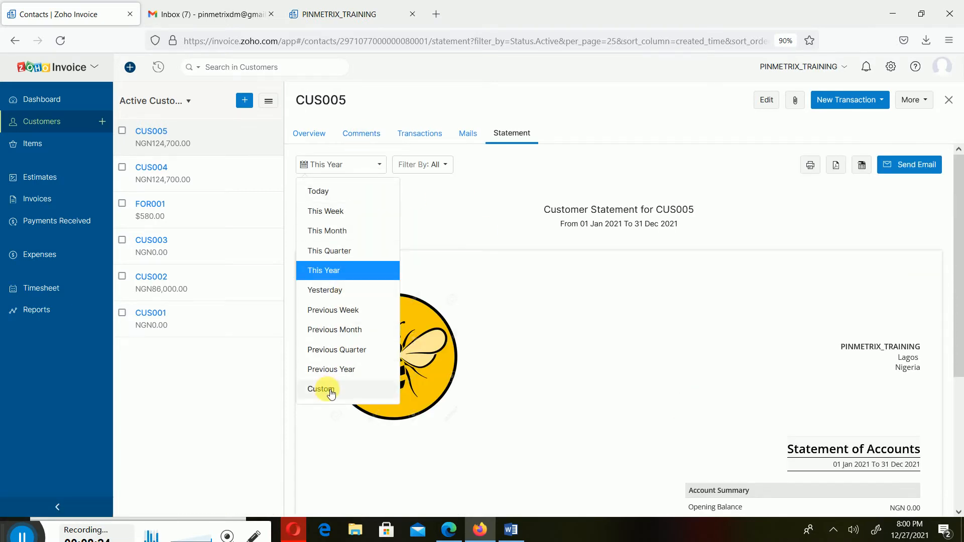
pyautogui.click(330, 391)
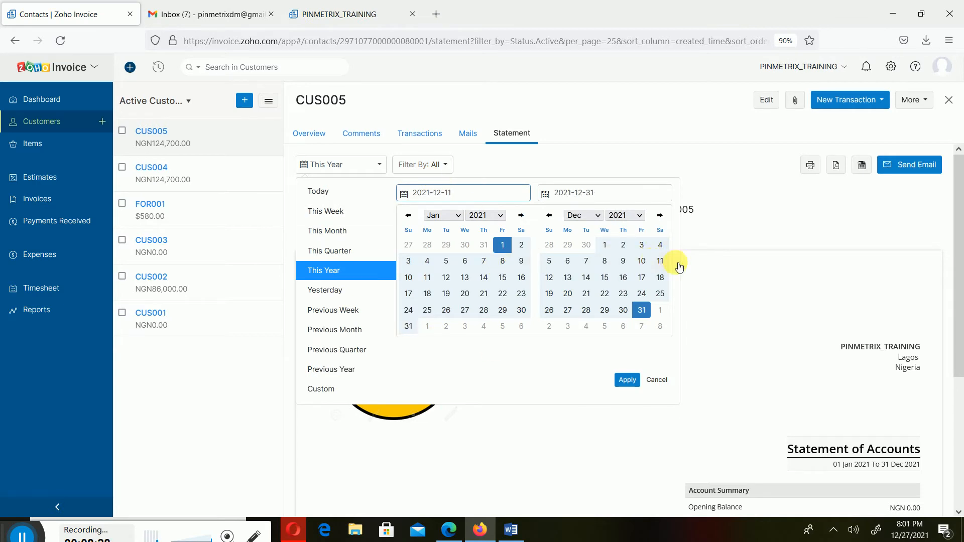
pyautogui.click(776, 230)
# - Review the account summary, transactions and balance due in CUS005's statement for this year
pyautogui.scroll(-2, 665, 411)
pyautogui.scroll(-3, 665, 411)
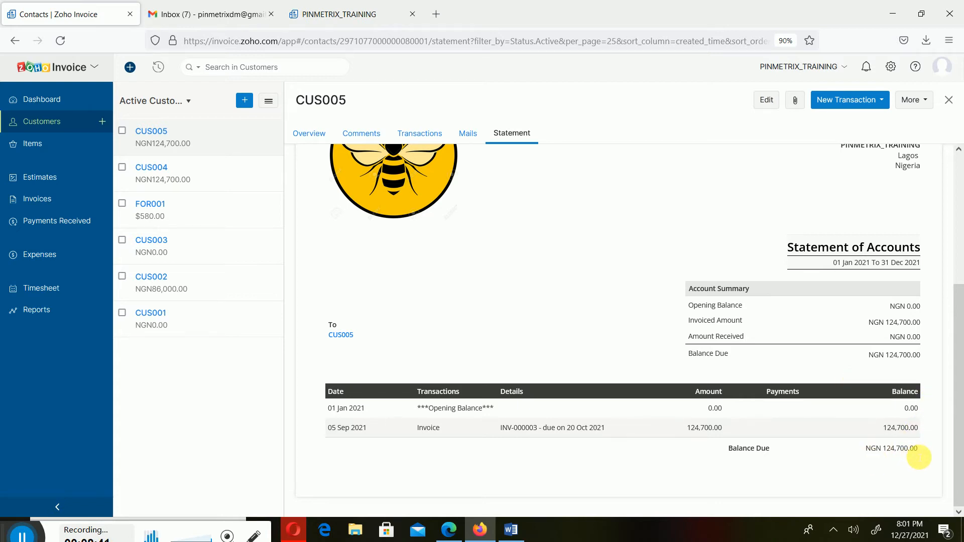
pyautogui.scroll(4, 851, 458)
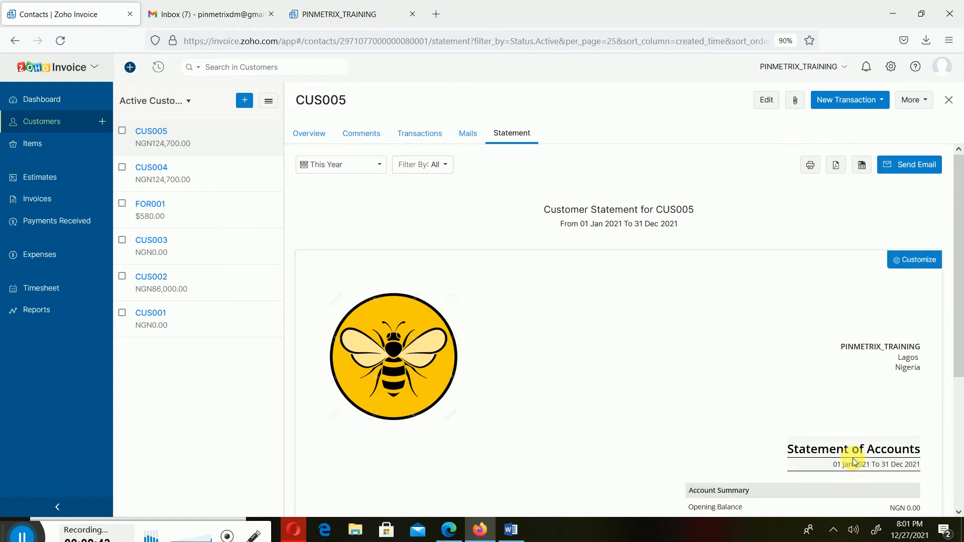
pyautogui.scroll(-4, 853, 458)
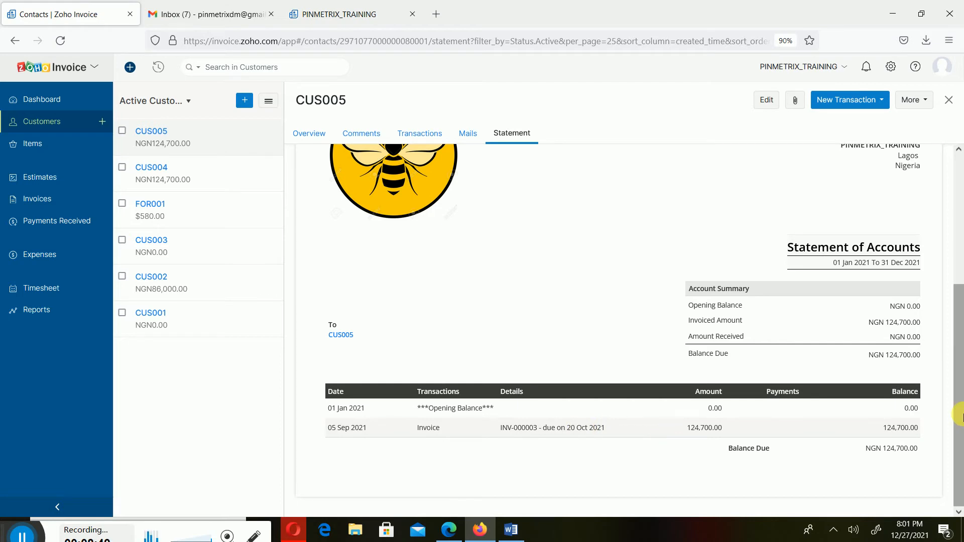
pyautogui.scroll(4, 955, 243)
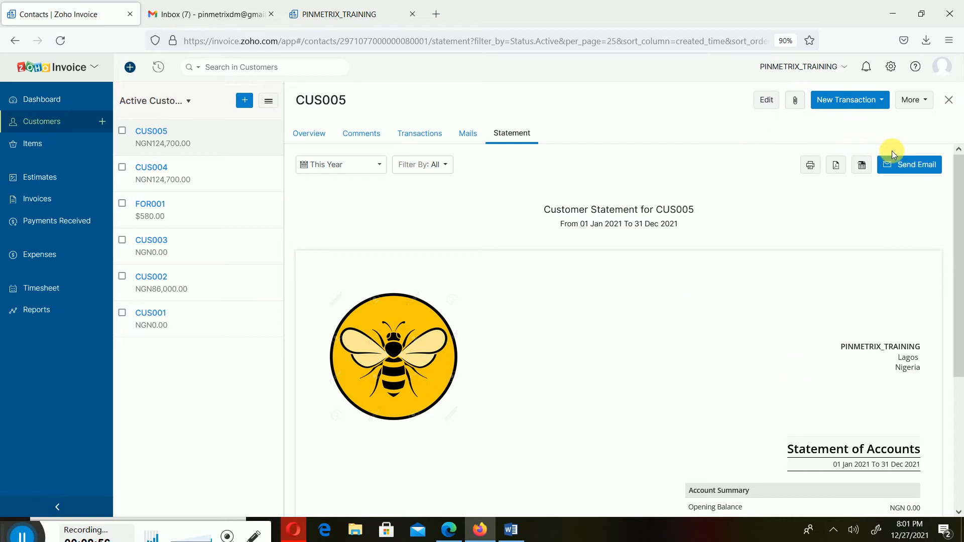
# - Preview the email of CUS005's yearly statement, check its message and attachment options, and cancel it without sending
pyautogui.click(917, 171)
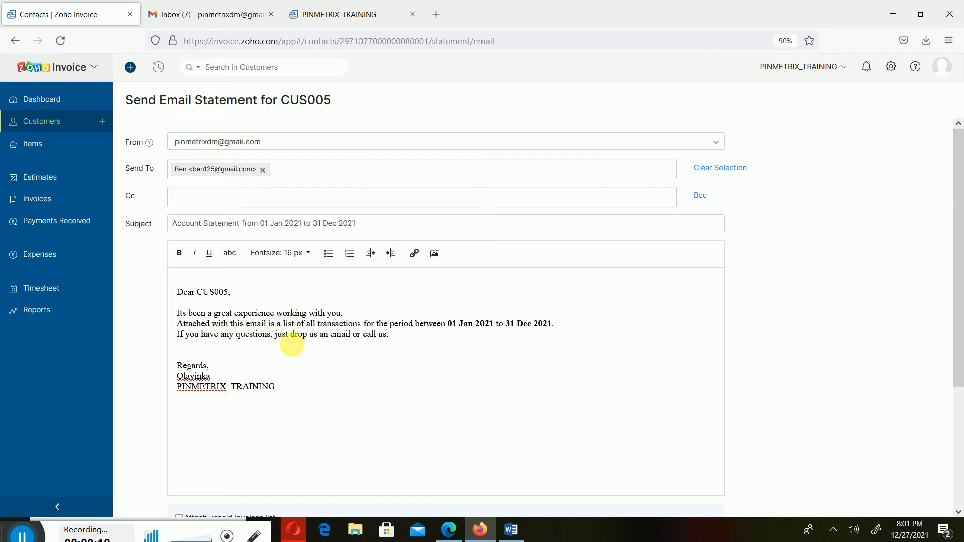
pyautogui.scroll(-2, 359, 345)
pyautogui.scroll(-4, 301, 295)
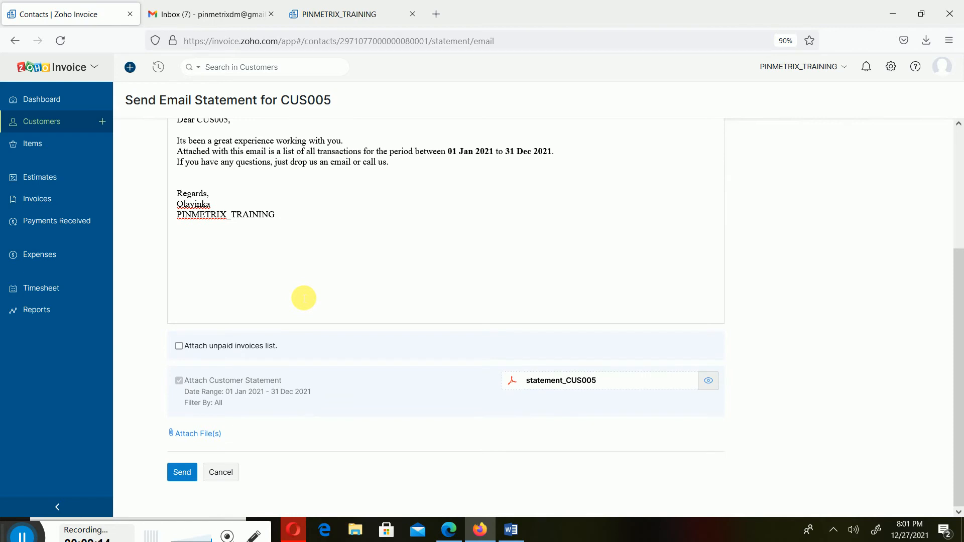
pyautogui.scroll(1, 323, 229)
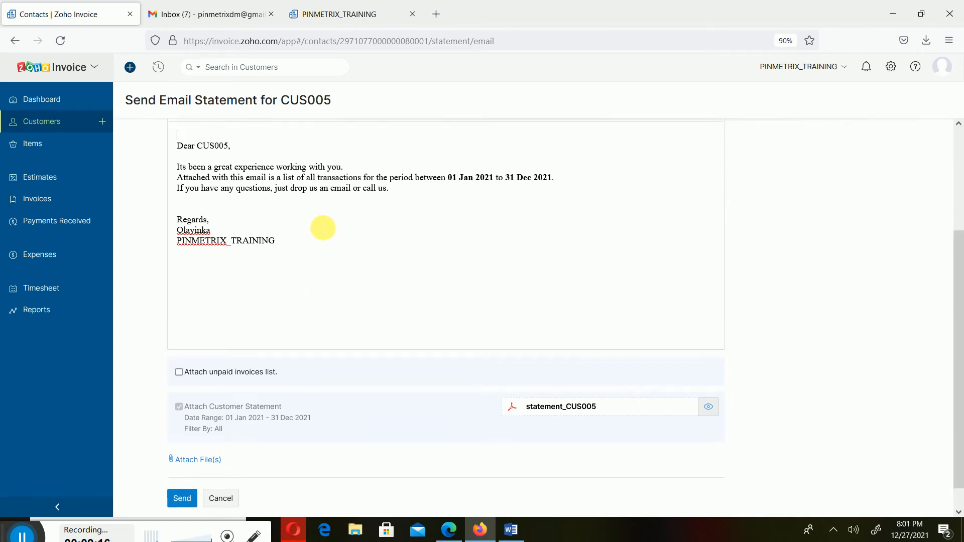
pyautogui.scroll(5, 323, 229)
pyautogui.scroll(-5, 323, 229)
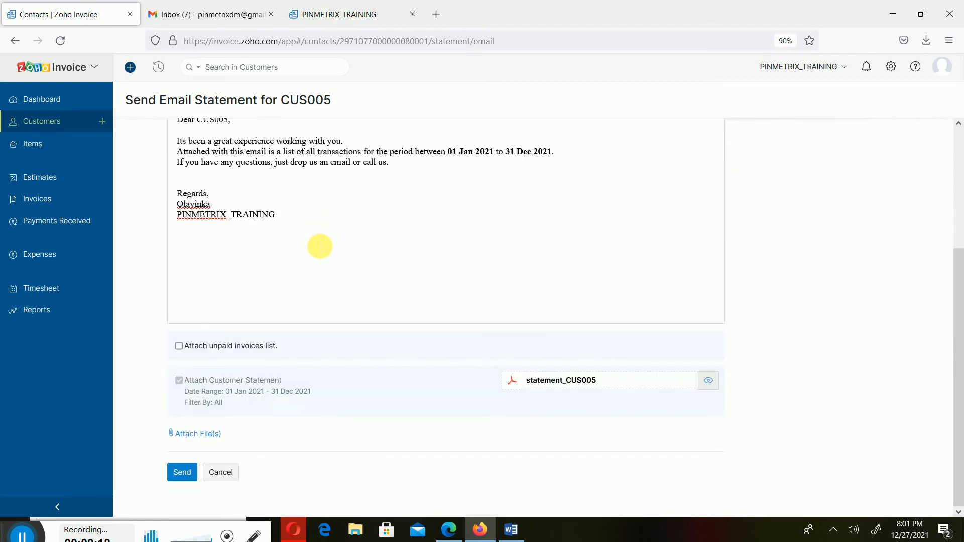
pyautogui.click(223, 469)
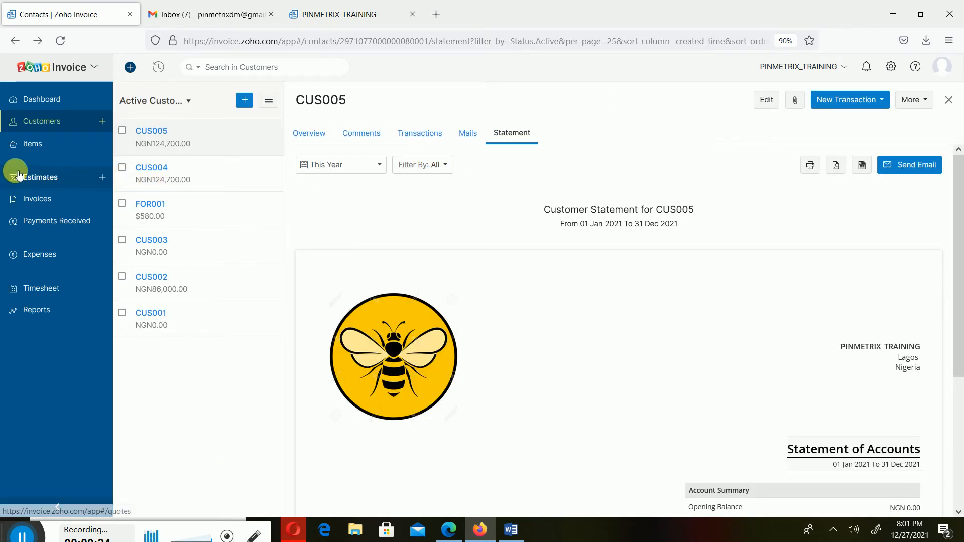
# - Open CUS005's invoice INV-000003 from the list of all invoices and review its details
pyautogui.click(26, 200)
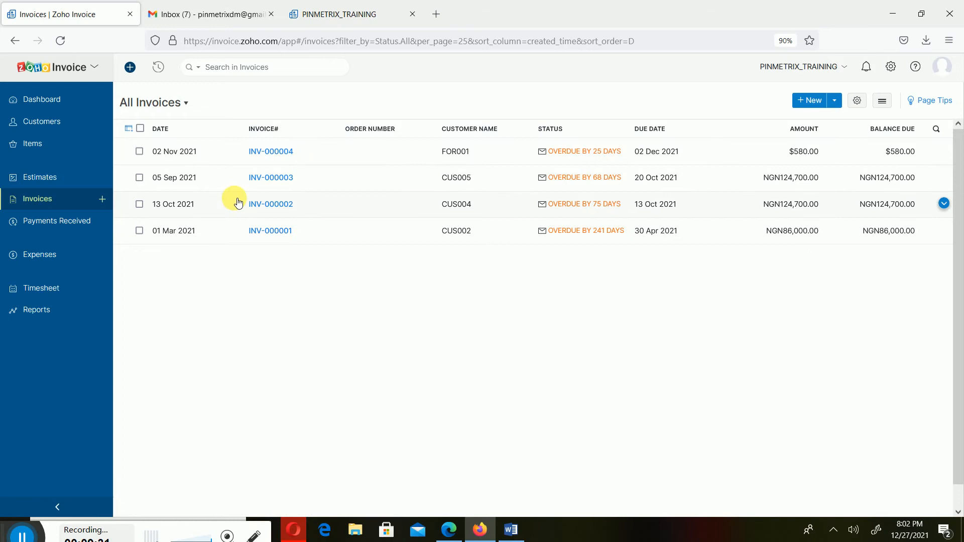
pyautogui.click(470, 180)
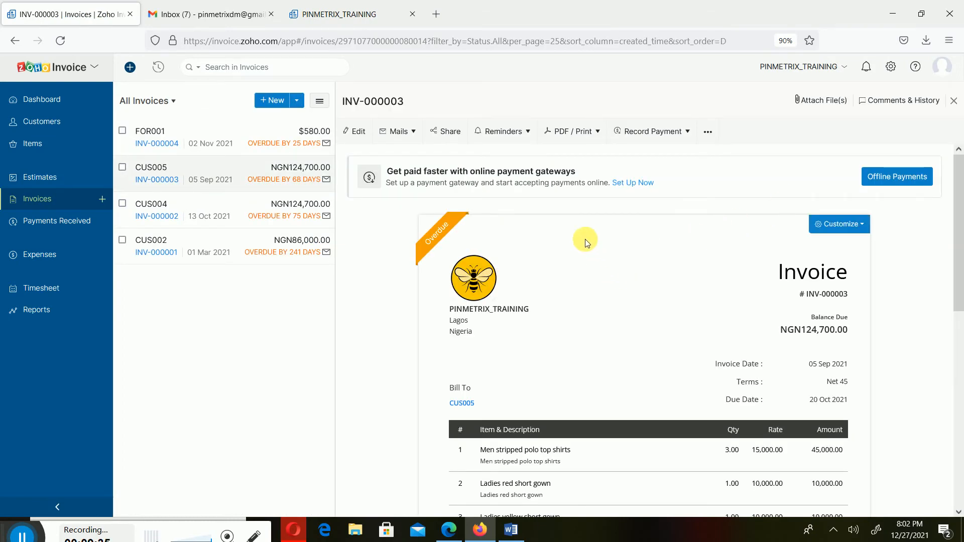
pyautogui.scroll(-2, 722, 232)
pyautogui.scroll(2, 721, 232)
# - Preview the payment reminder email for INV-000003, check its message and attachment options, and leave it unsent
pyautogui.click(532, 134)
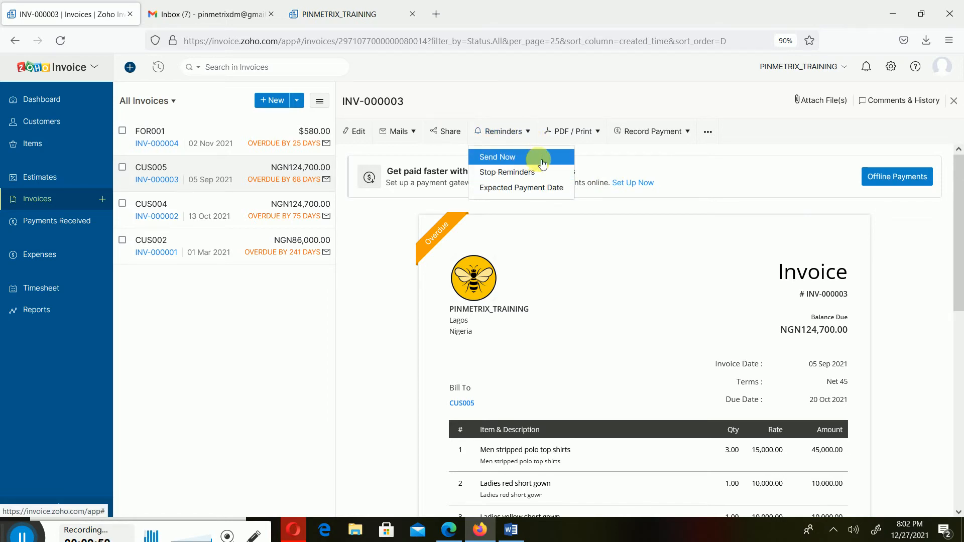
pyautogui.click(542, 159)
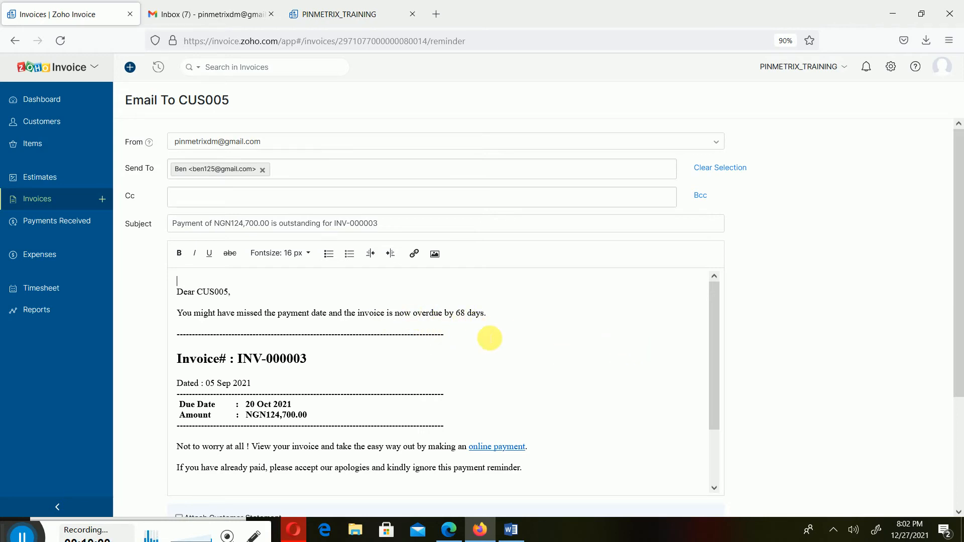
pyautogui.scroll(-8, 490, 339)
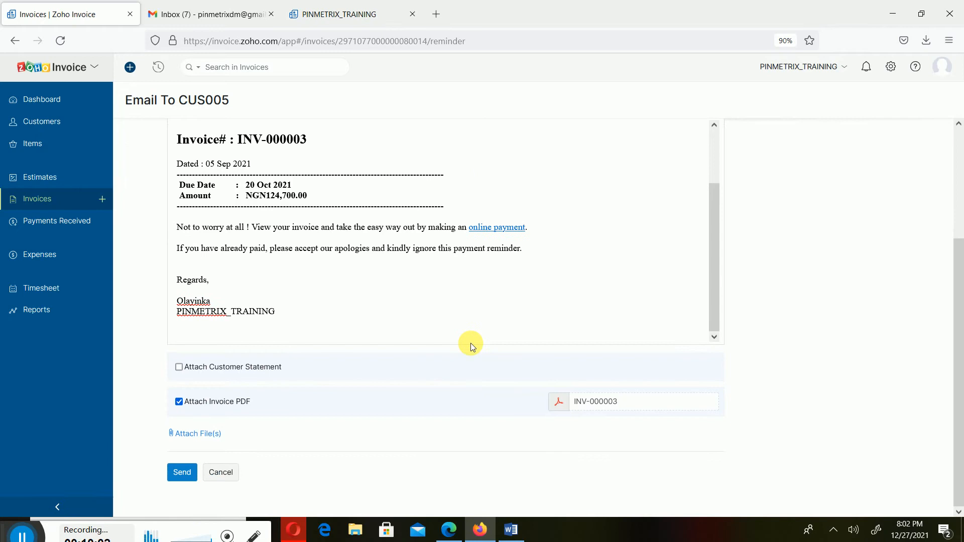
pyautogui.scroll(10, 471, 342)
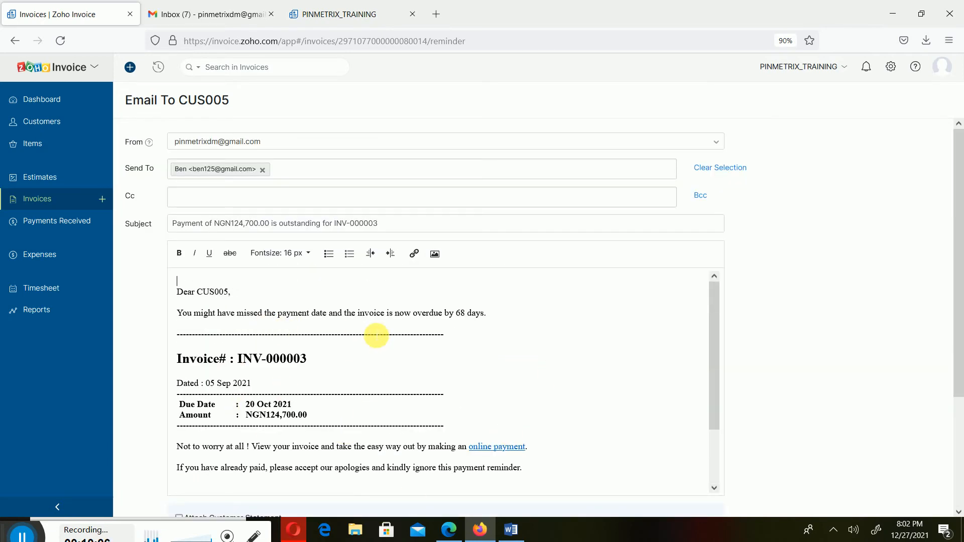
pyautogui.scroll(-8, 319, 286)
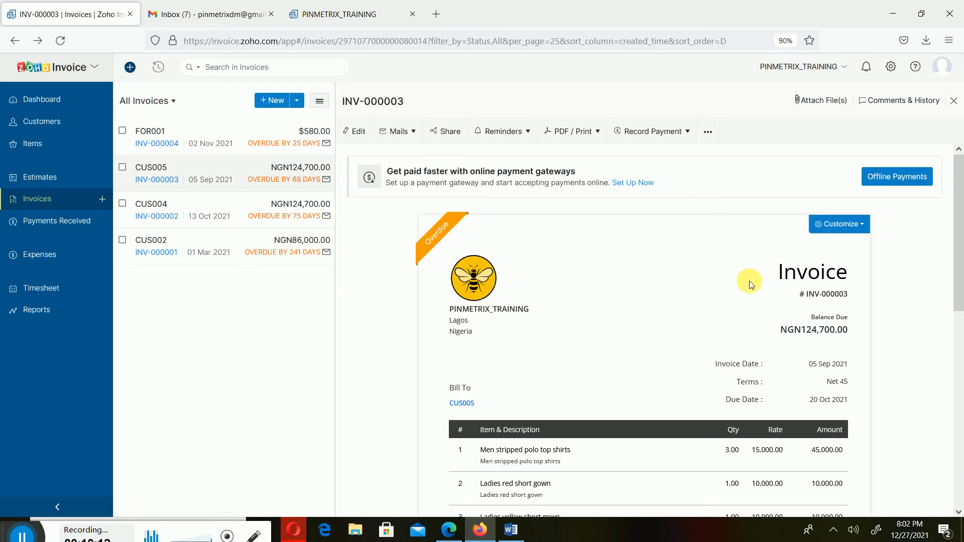
# - Review INV-000003's items and totals, inspect its offline payment form, and leave the form without recording a payment
pyautogui.scroll(-6, 742, 292)
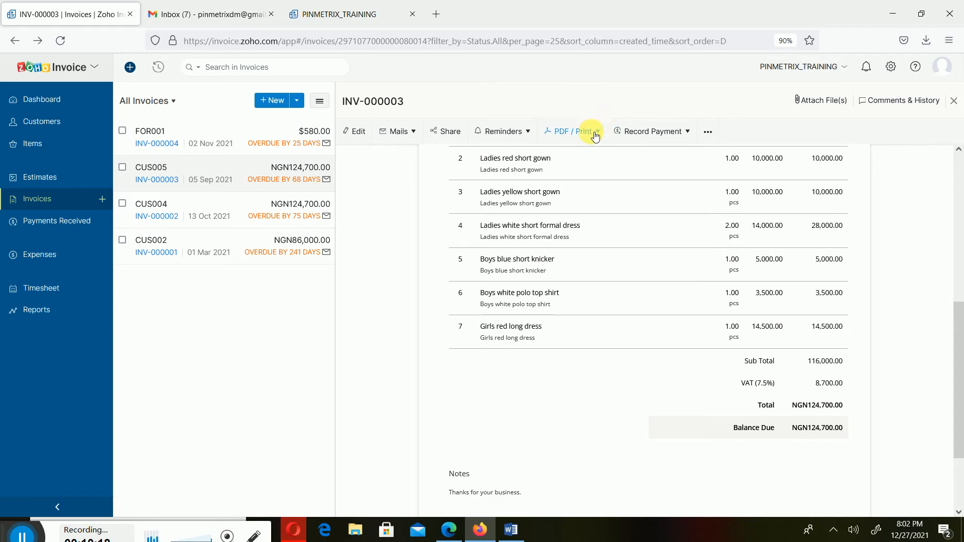
pyautogui.scroll(10, 686, 224)
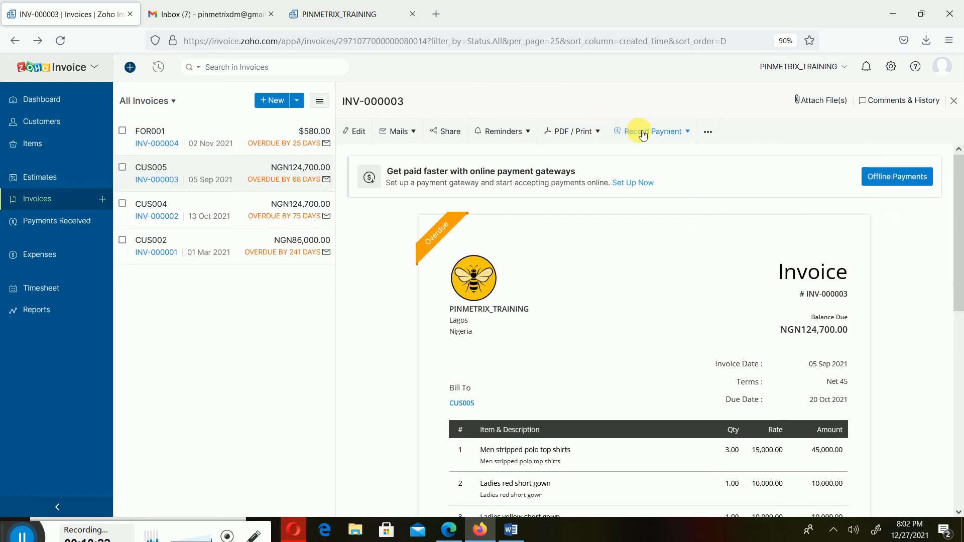
pyautogui.click(876, 177)
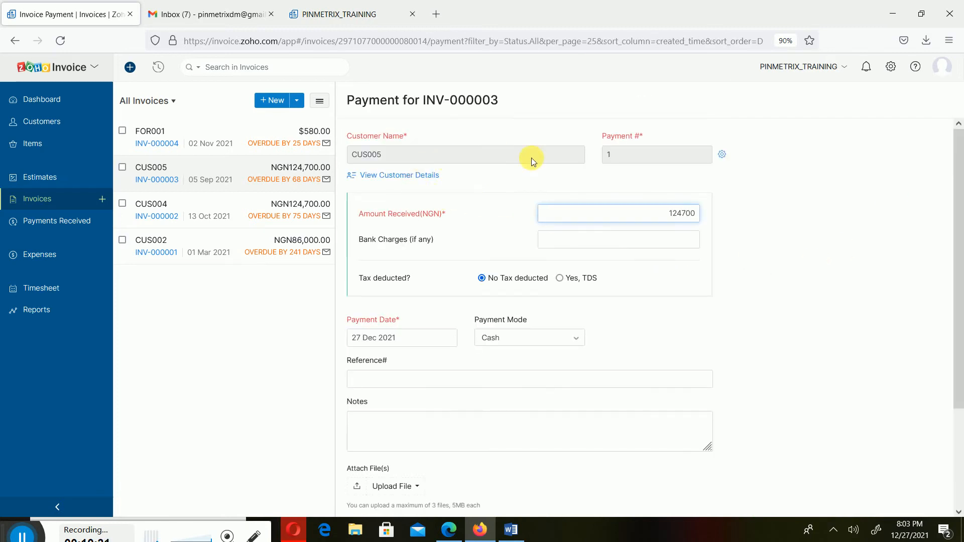
pyautogui.scroll(-1, 674, 242)
pyautogui.scroll(-3, 590, 250)
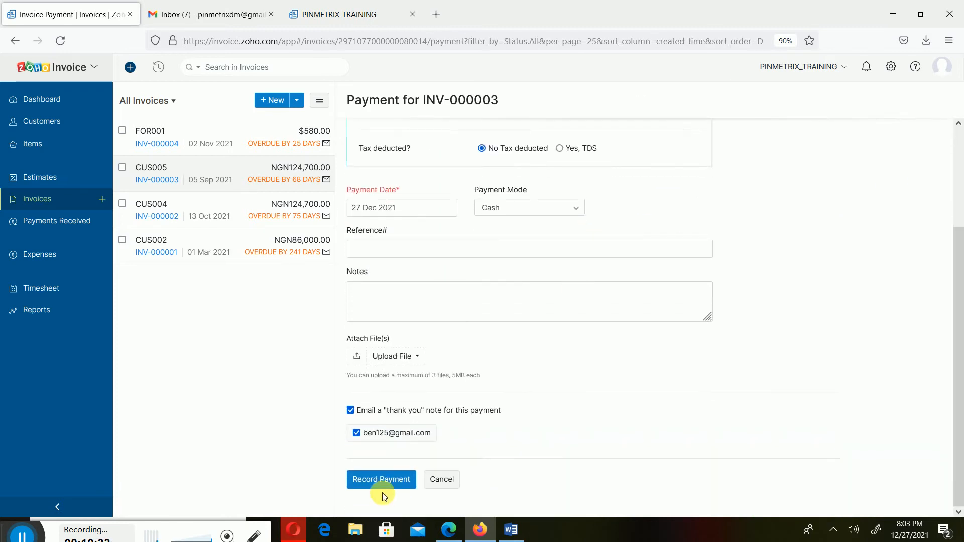
pyautogui.click(442, 479)
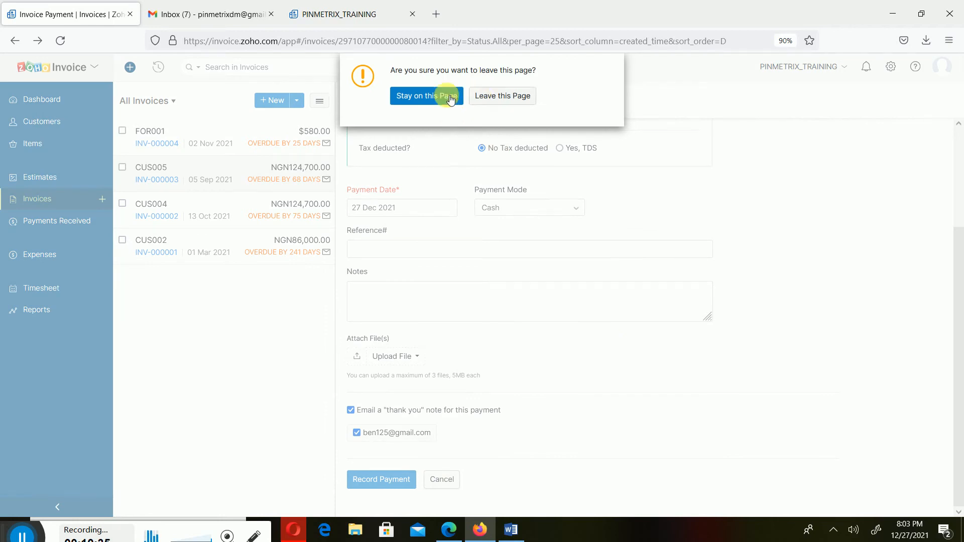
pyautogui.click(502, 100)
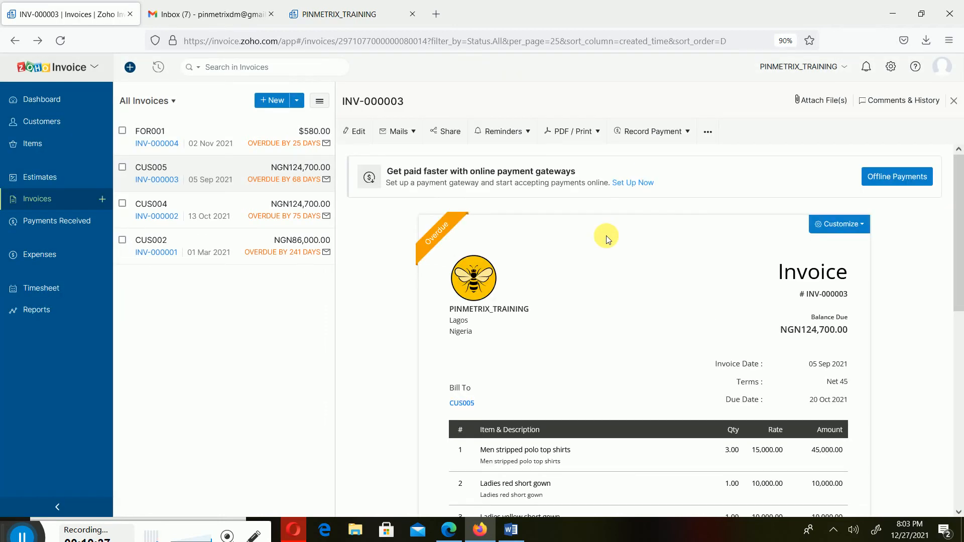
# - Reopen INV-000003's payment form with Record Payment, inspect the payment date and remaining fields, and leave without recording
pyautogui.click(648, 131)
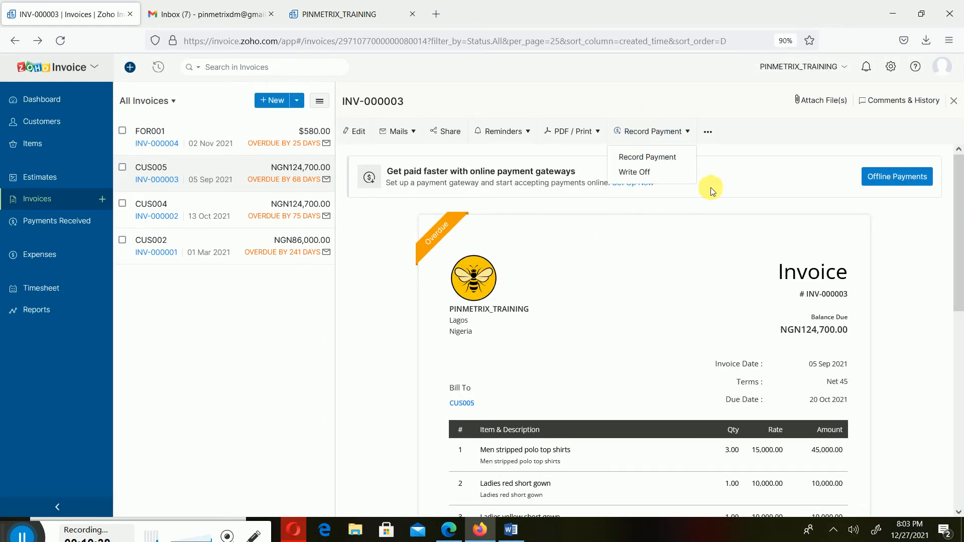
pyautogui.click(649, 157)
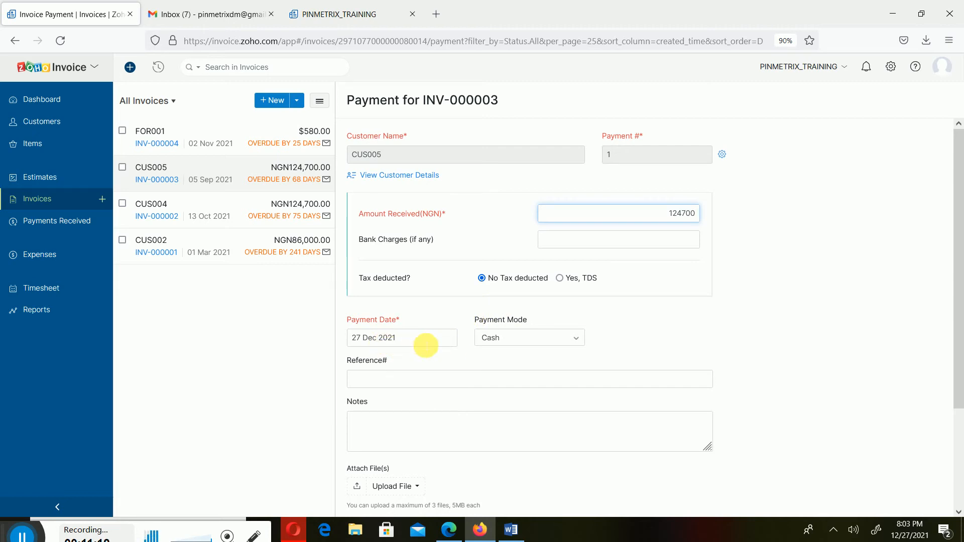
pyautogui.click(428, 346)
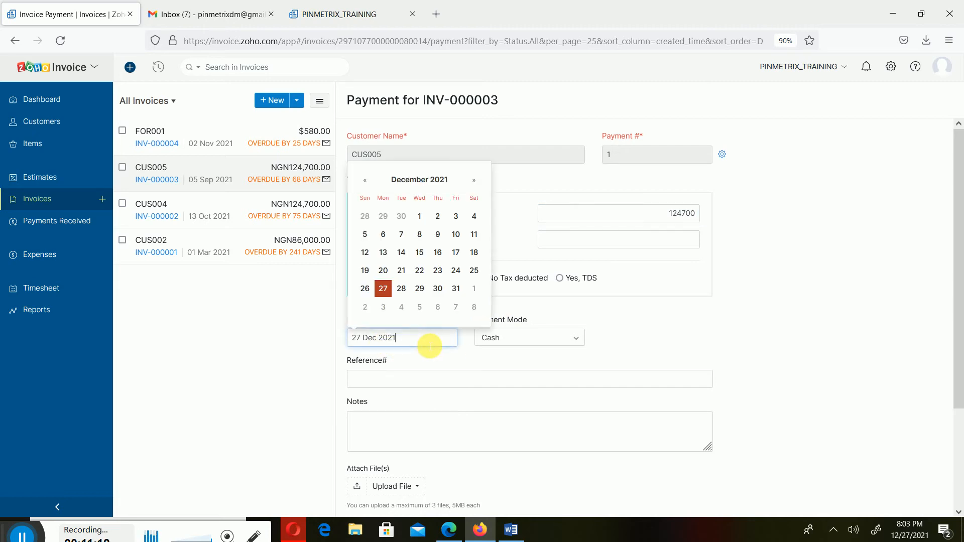
pyautogui.click(427, 385)
pyautogui.scroll(-3, 486, 435)
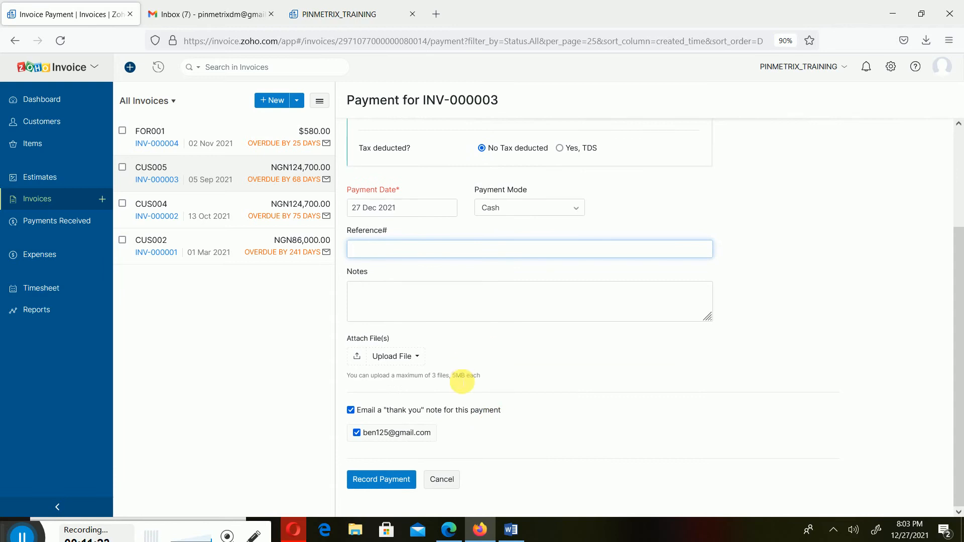
pyautogui.click(440, 479)
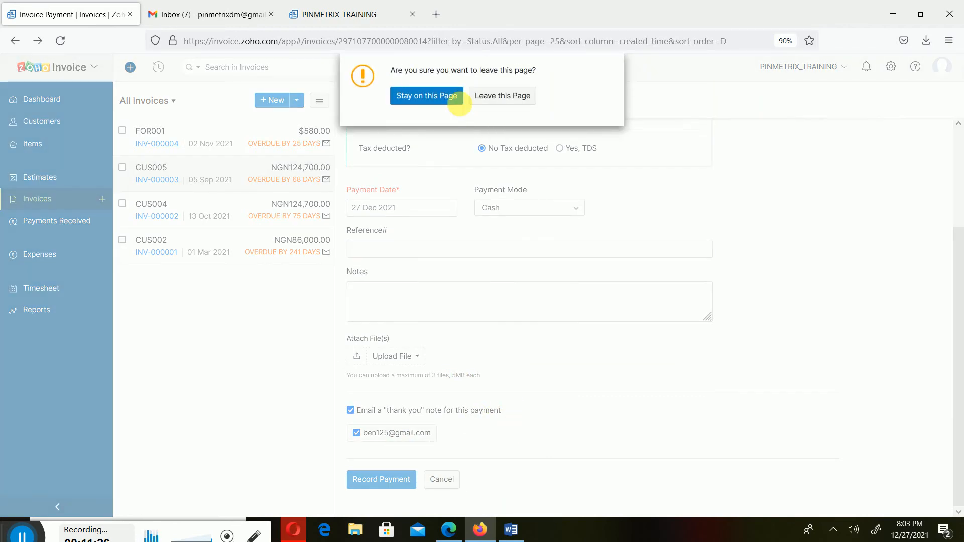
pyautogui.click(523, 95)
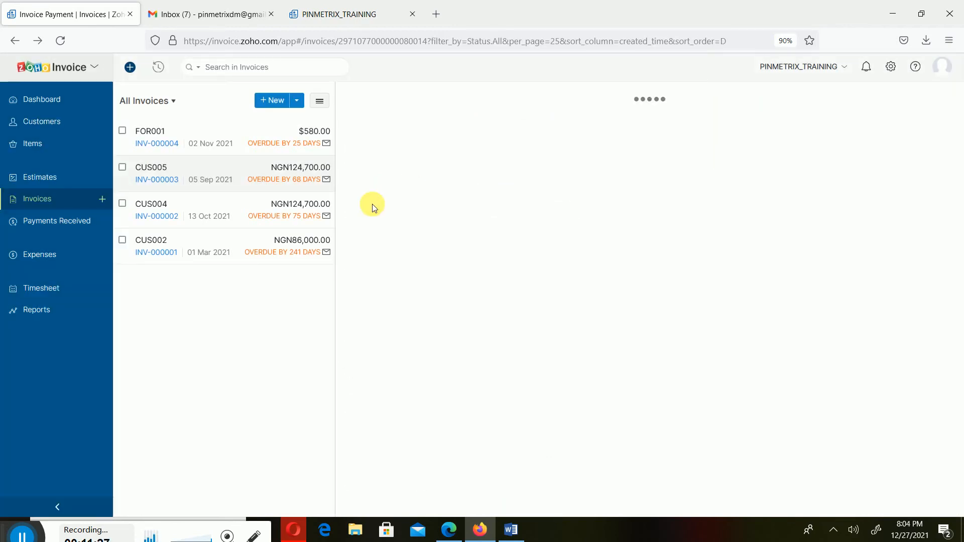
# - Start a new customer payment in Payments Received for CUS005 and review the payment fields and unpaid invoices
pyautogui.click(52, 228)
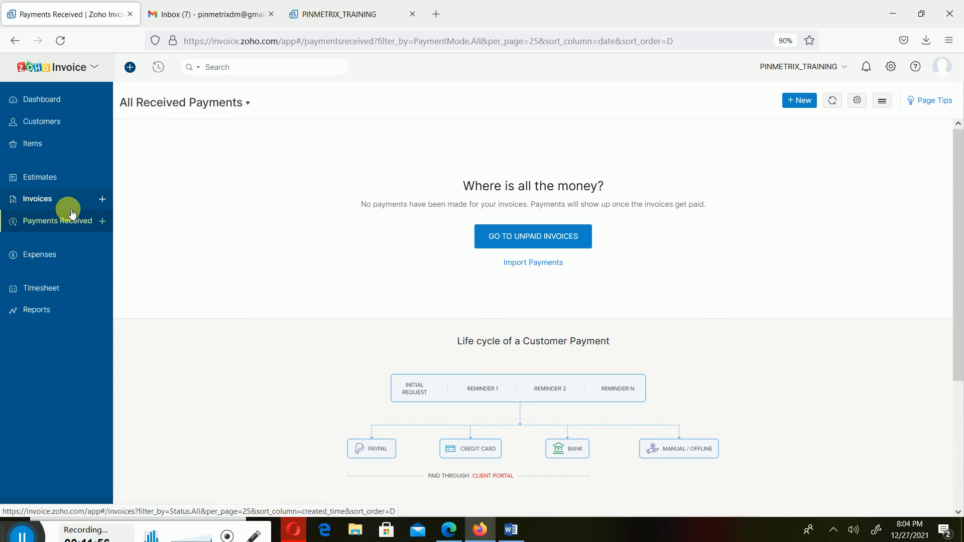
pyautogui.click(801, 102)
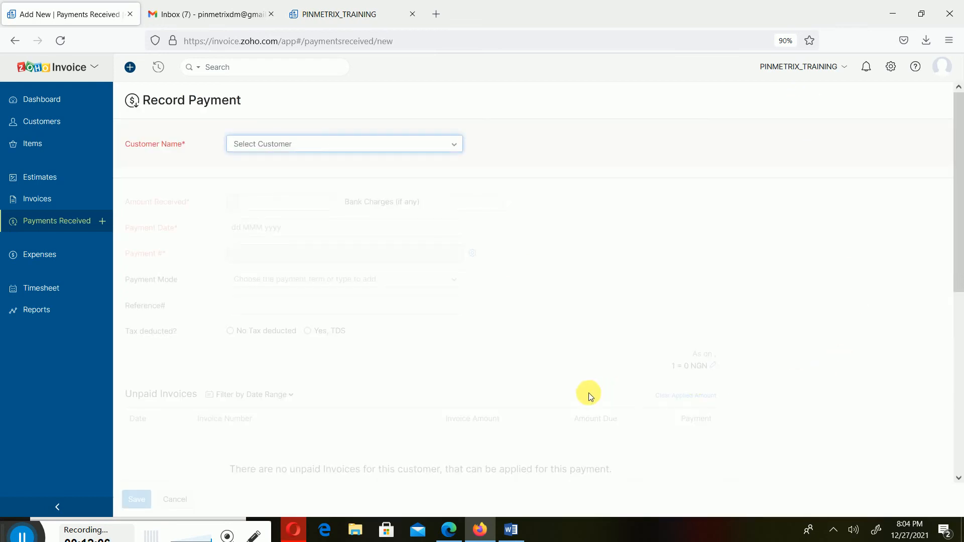
pyautogui.click(359, 144)
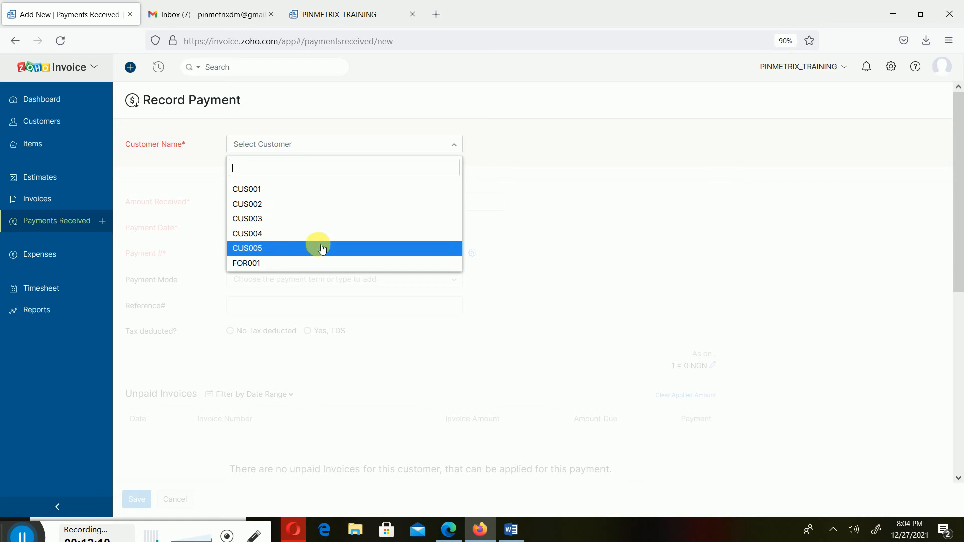
pyautogui.click(290, 248)
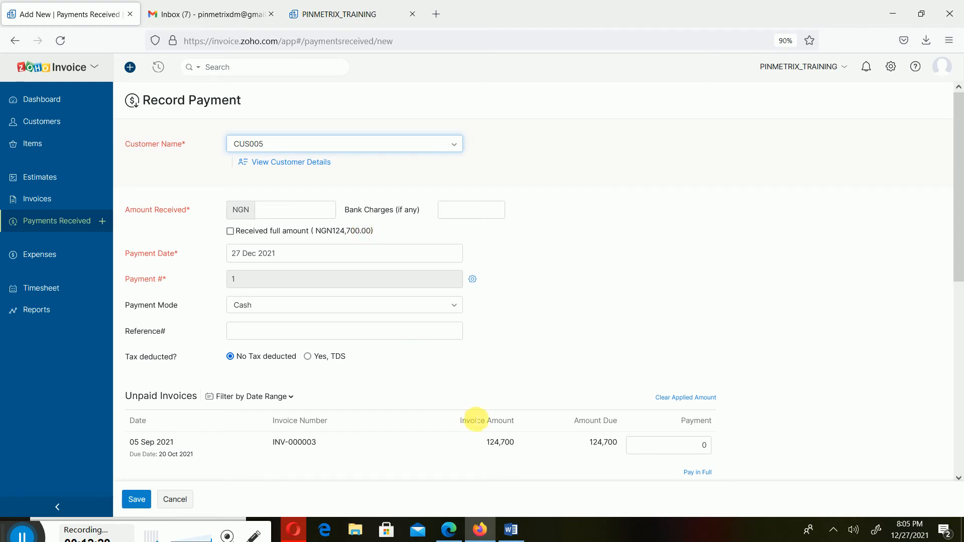
pyautogui.scroll(-5, 482, 413)
pyautogui.scroll(2, 435, 234)
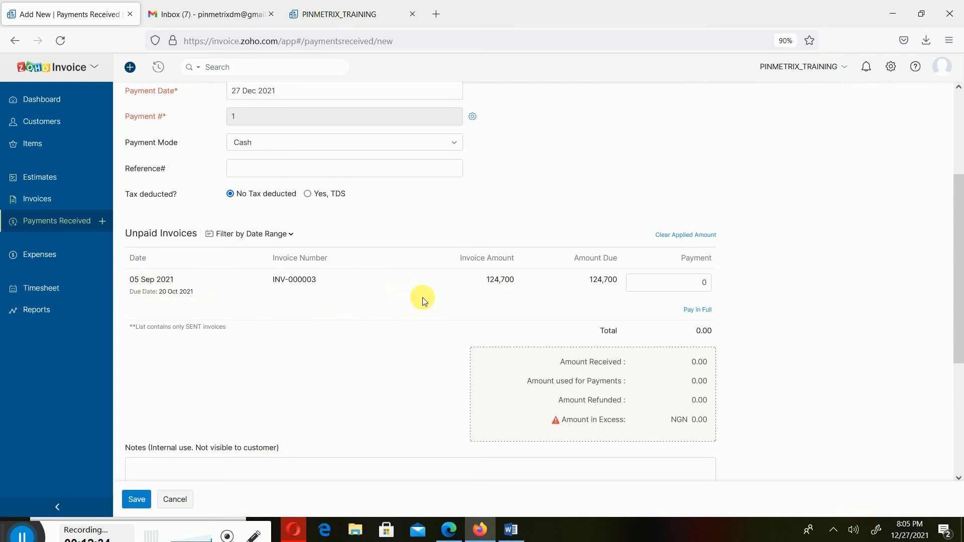
# - Check the remaining payment fields and enter 60000 as the amount received from CUS005
pyautogui.scroll(-5, 423, 297)
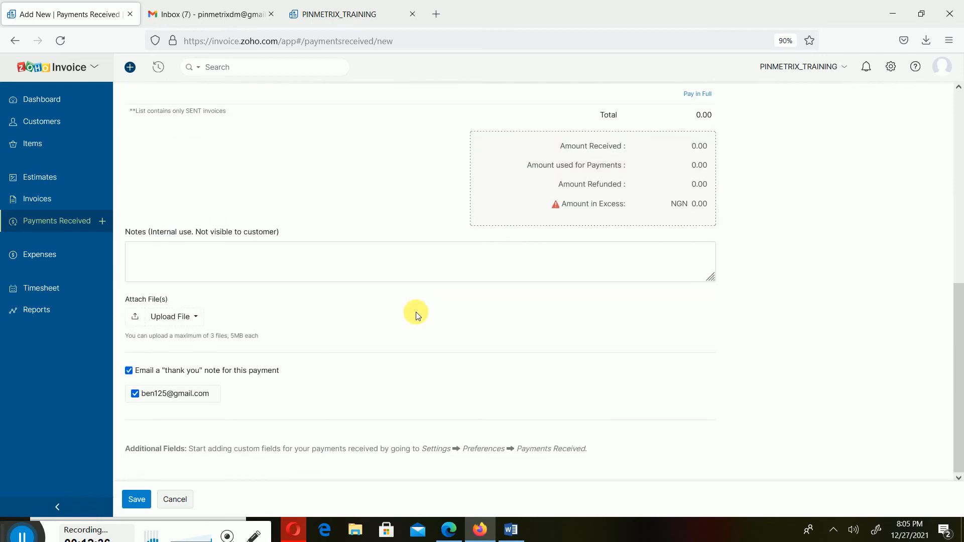
pyautogui.scroll(8, 417, 311)
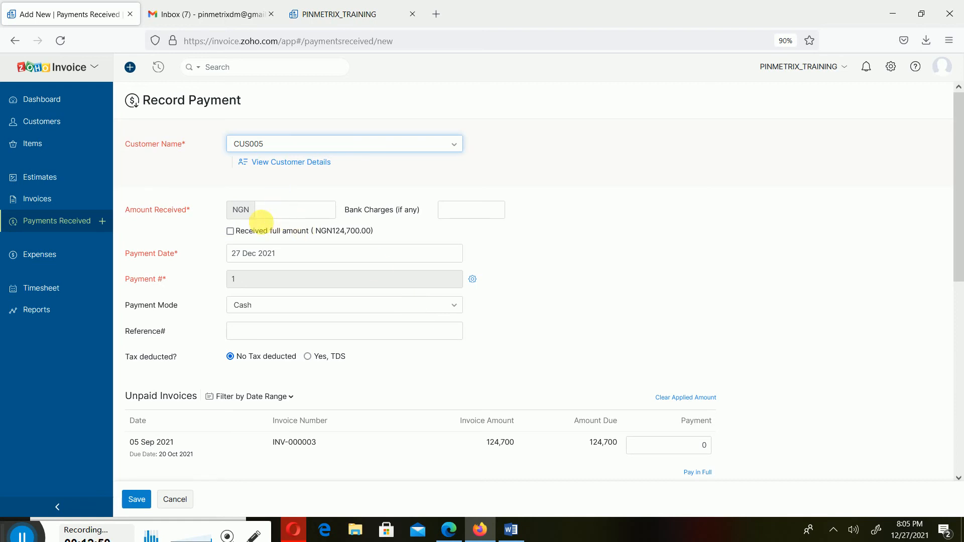
pyautogui.click(293, 211)
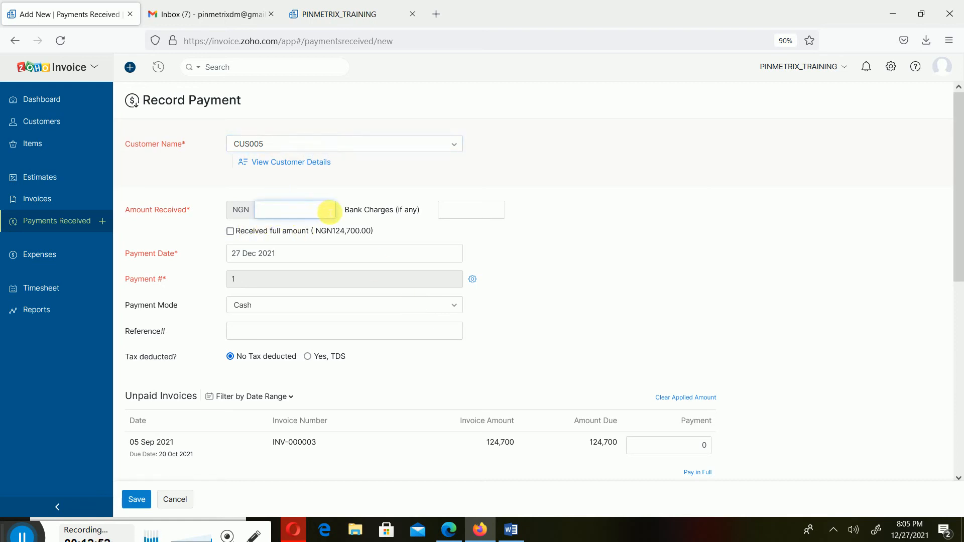
pyautogui.write('60000')
# - Set the payment date to 14 Oct 2021 and mark the full amount of NGN124,700.00 as received
pyautogui.click(420, 254)
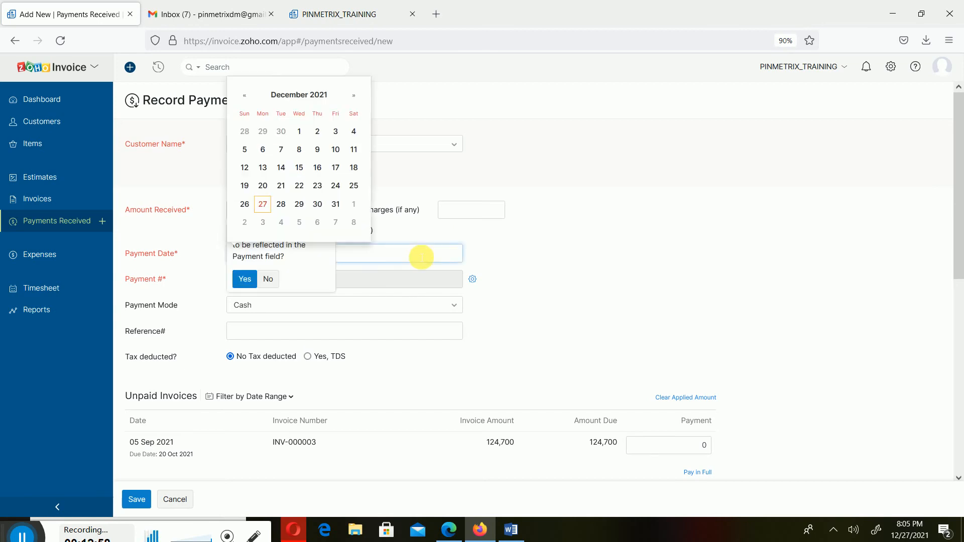
pyautogui.click(246, 96)
pyautogui.click(247, 96)
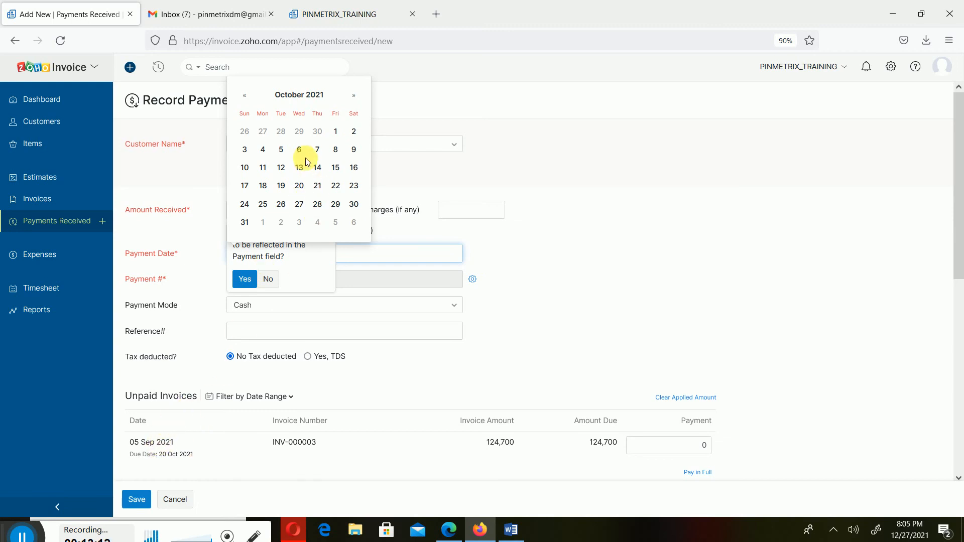
pyautogui.click(319, 167)
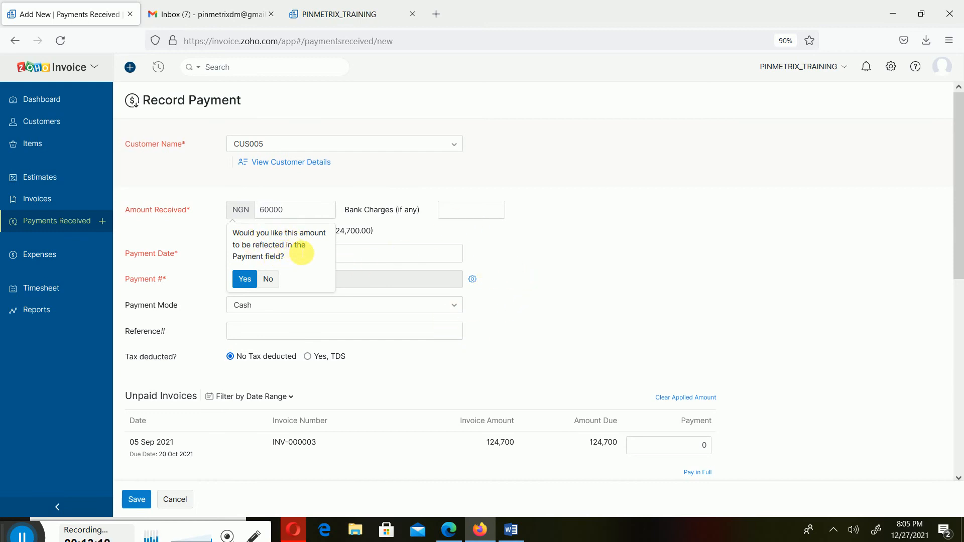
pyautogui.click(248, 279)
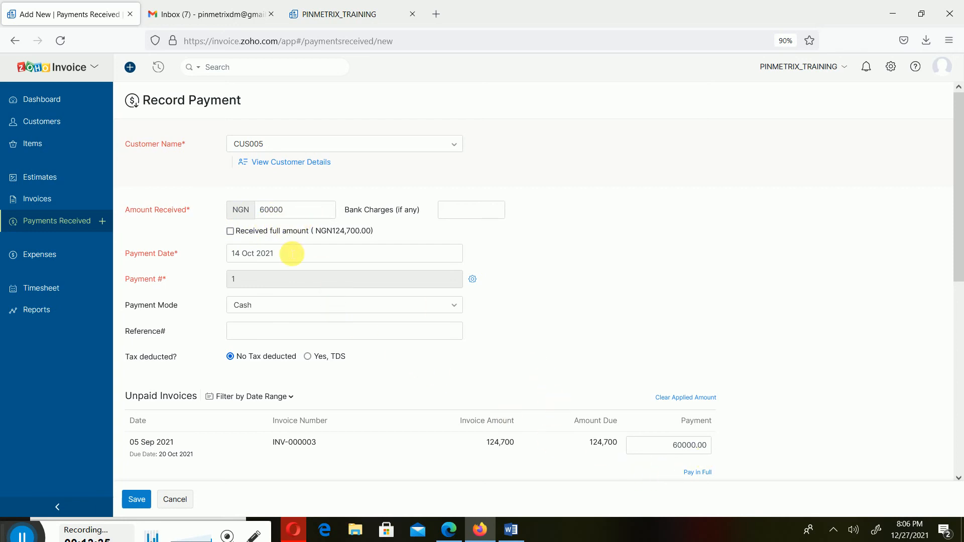
pyautogui.click(262, 236)
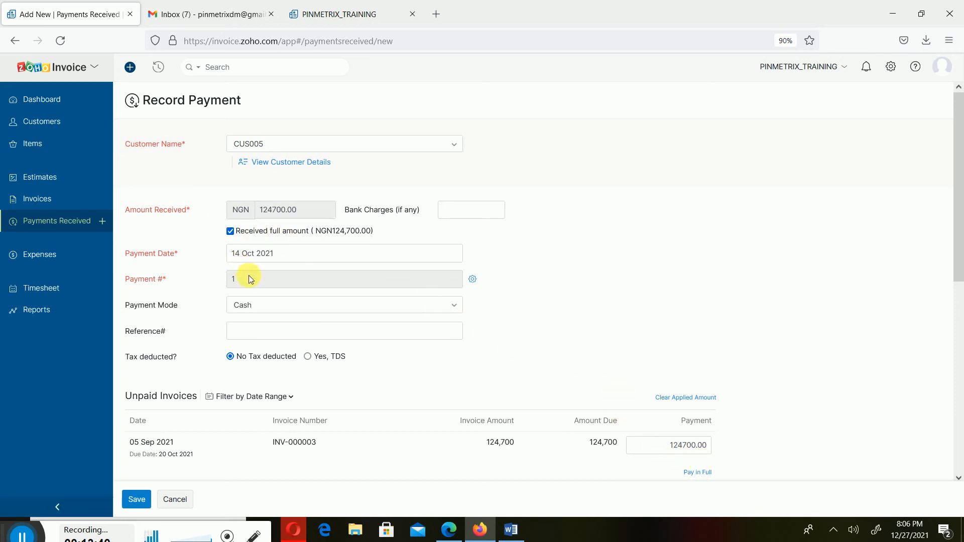
# - Set the payment mode to Bank Transfer and enter 234 as the payment reference
pyautogui.click(270, 312)
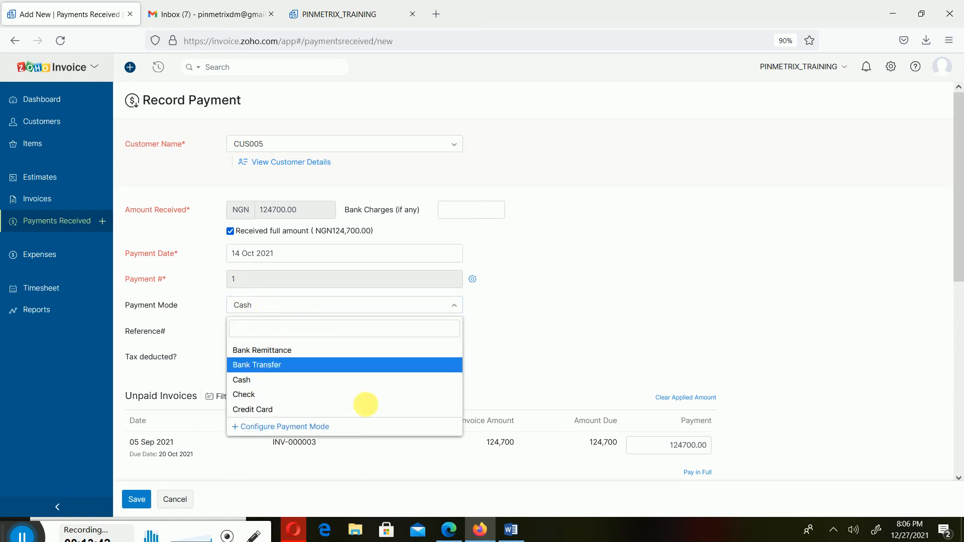
pyautogui.click(324, 369)
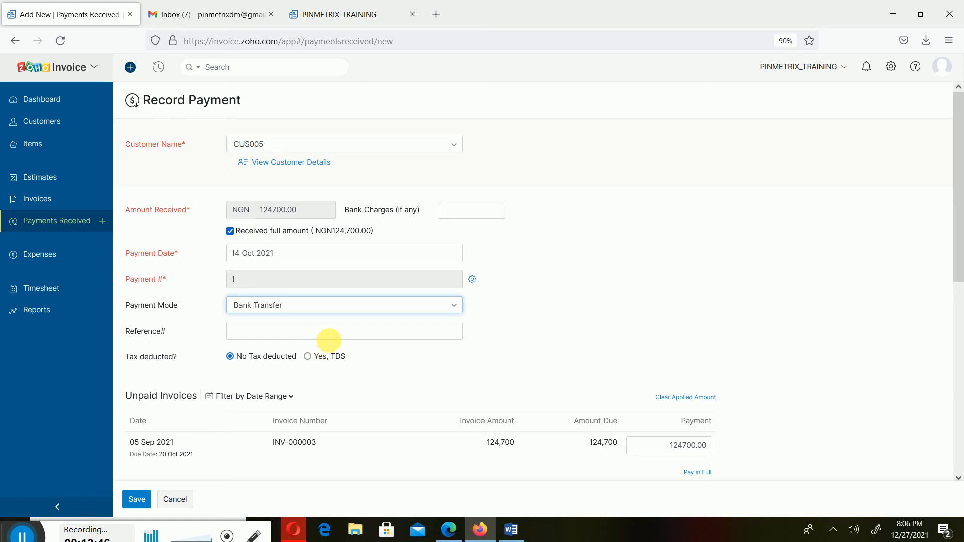
pyautogui.click(326, 336)
pyautogui.write('234')
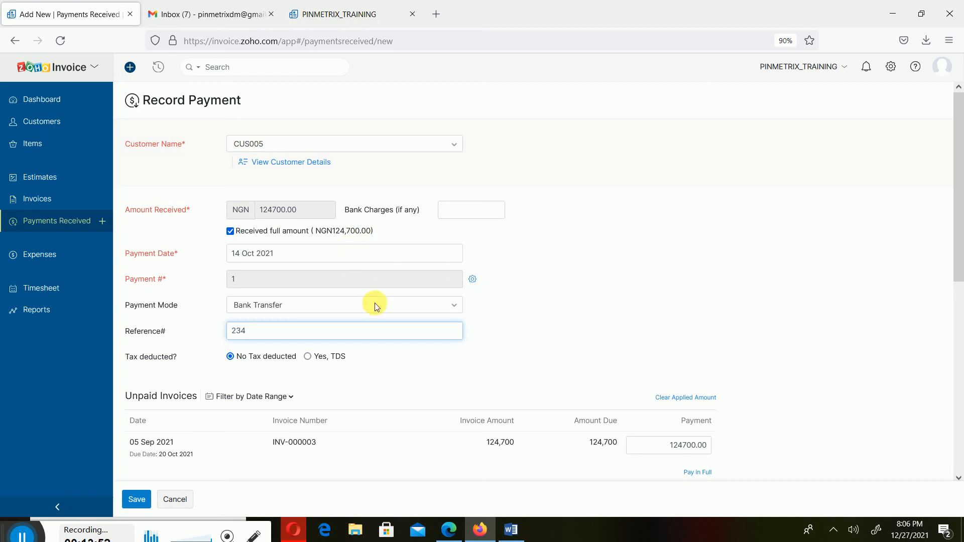
# - Save CUS005's payment for INV-000003 with the thank-you email kept enabled, and review its payment receipt
pyautogui.scroll(-3, 394, 373)
pyautogui.scroll(-3, 406, 360)
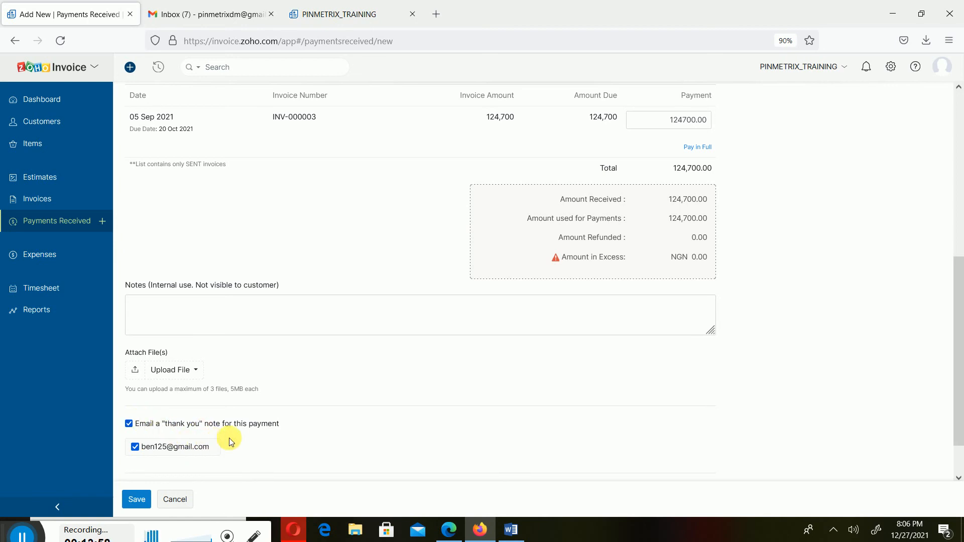
pyautogui.scroll(6, 572, 397)
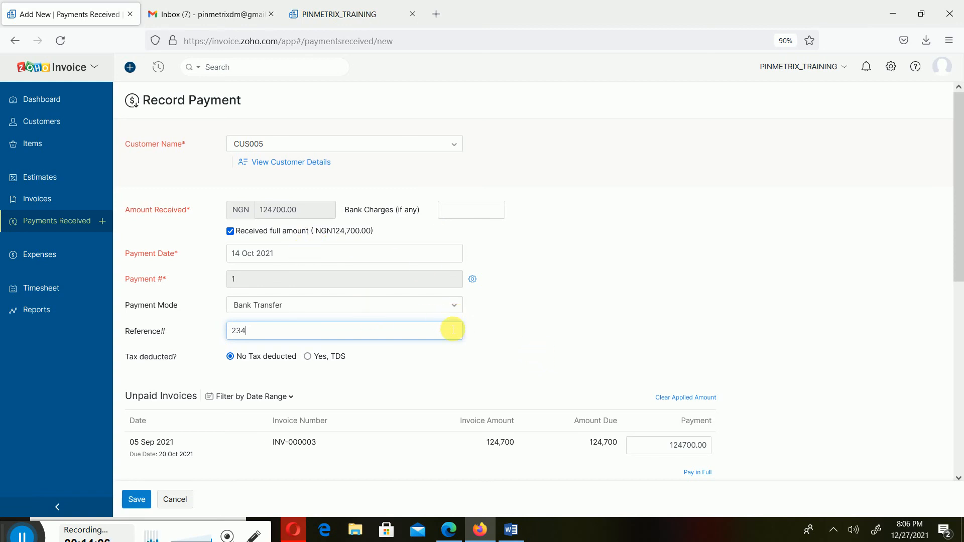
pyautogui.scroll(-2, 447, 343)
pyautogui.scroll(-3, 450, 345)
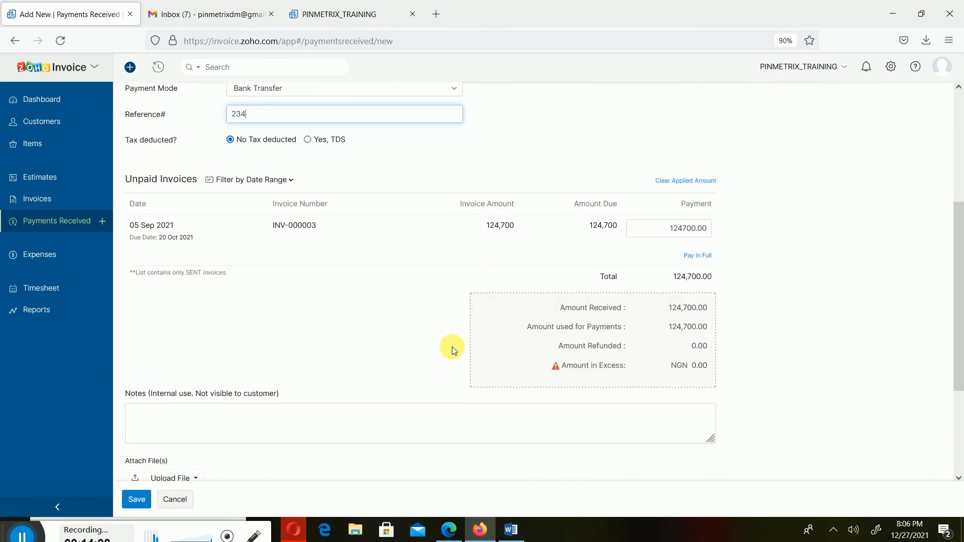
pyautogui.scroll(-3, 452, 352)
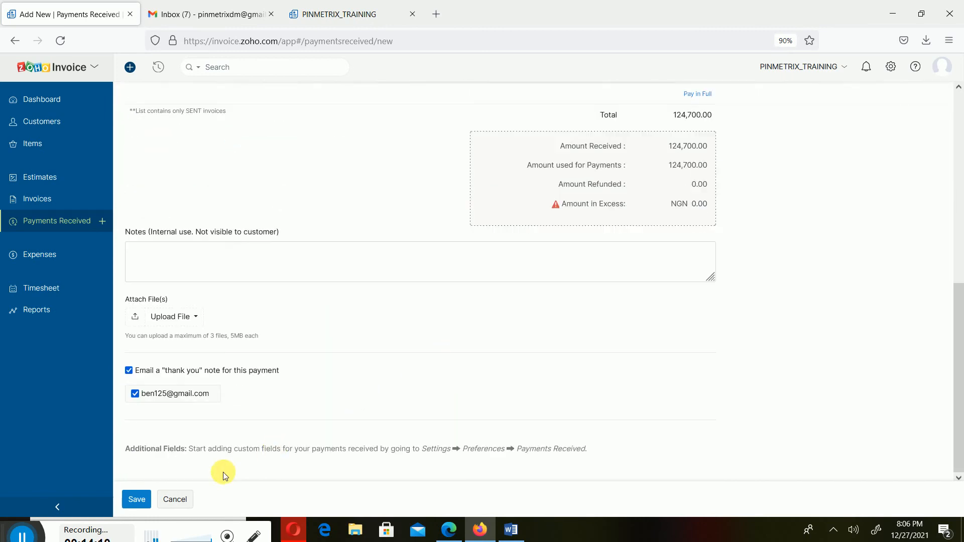
pyautogui.click(137, 500)
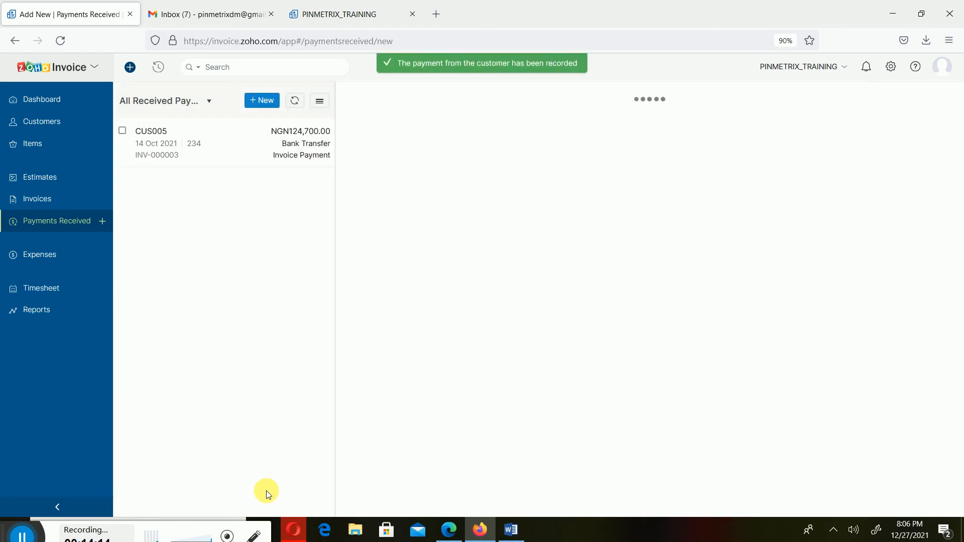
pyautogui.scroll(-5, 604, 254)
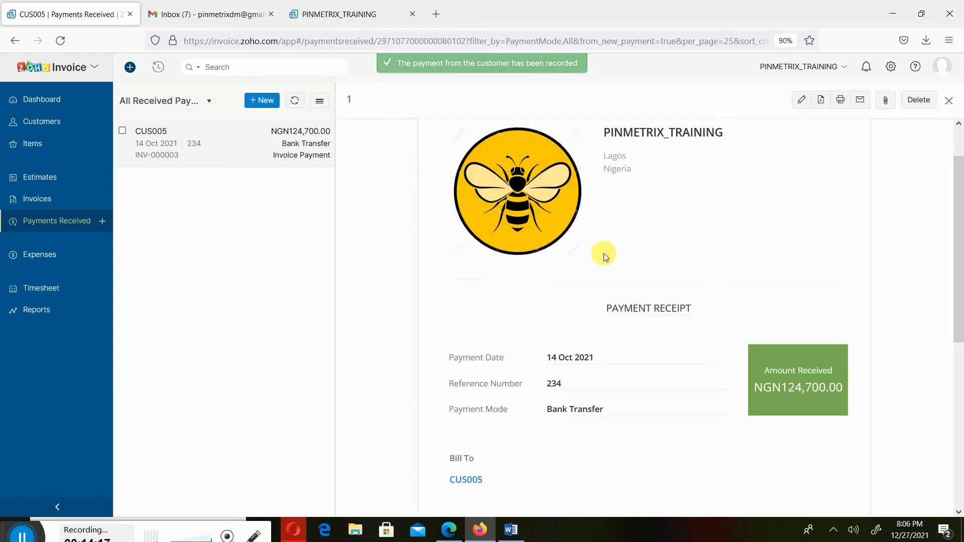
pyautogui.scroll(-3, 605, 257)
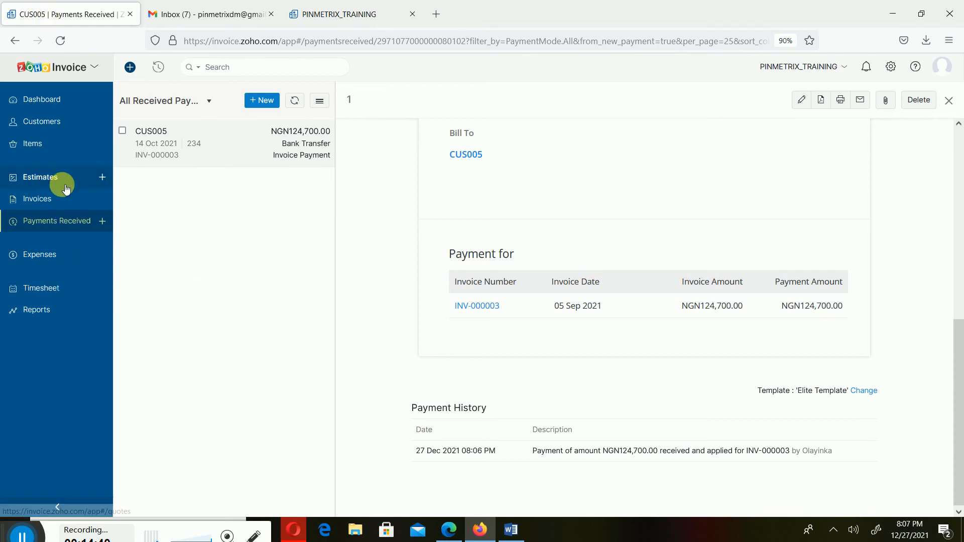
# - Open CUS005's customer statement for this year and examine its account summary, invoice and payment entries, and balance due
pyautogui.click(59, 131)
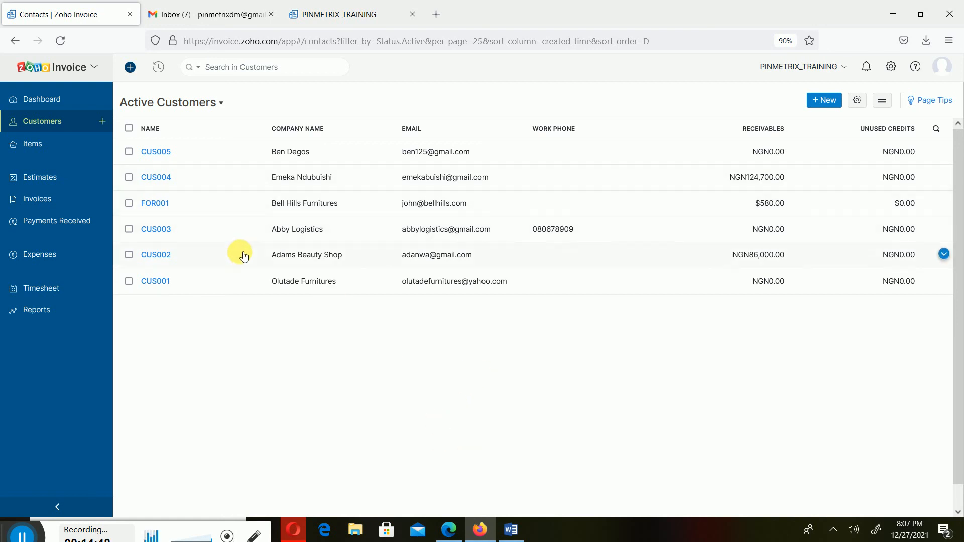
pyautogui.click(231, 155)
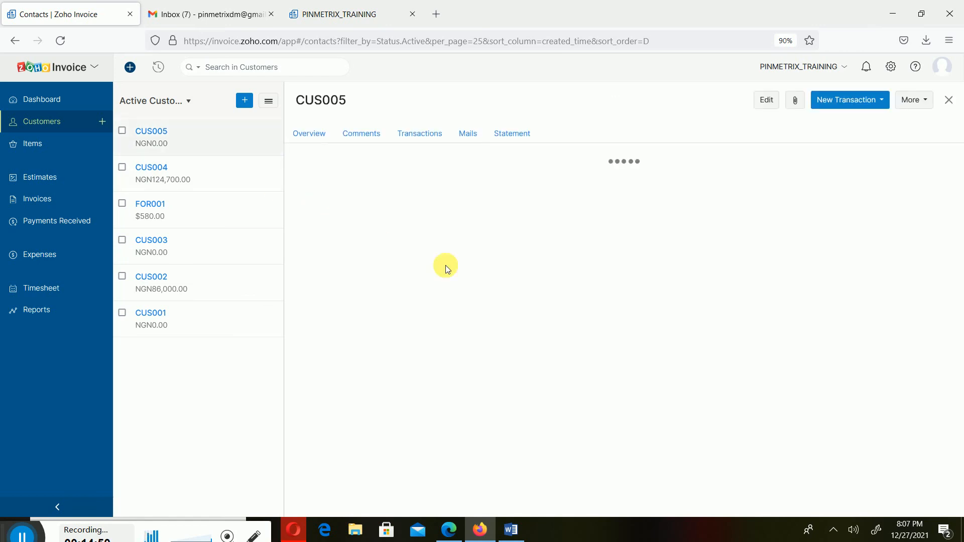
pyautogui.scroll(-5, 764, 384)
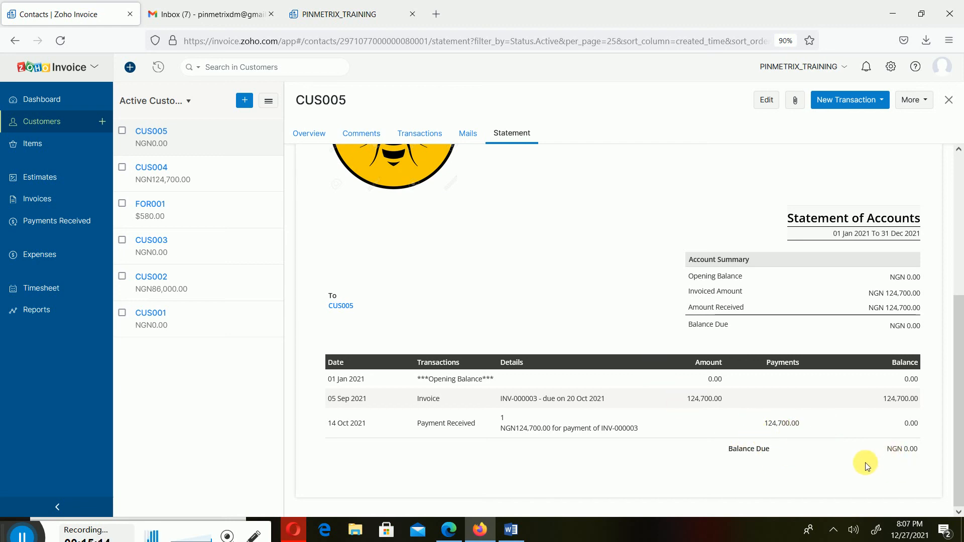
pyautogui.scroll(5, 863, 465)
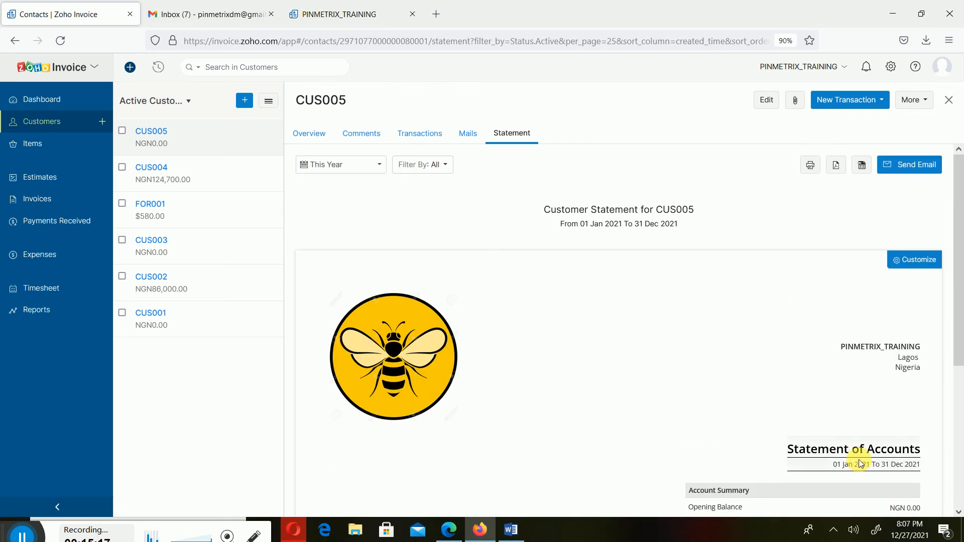
pyautogui.scroll(-2, 862, 458)
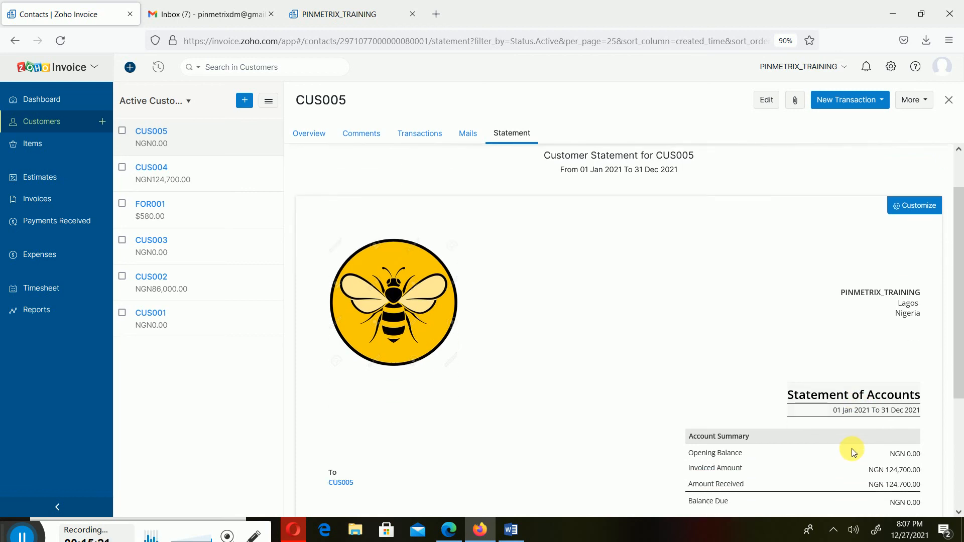
pyautogui.scroll(-1, 852, 453)
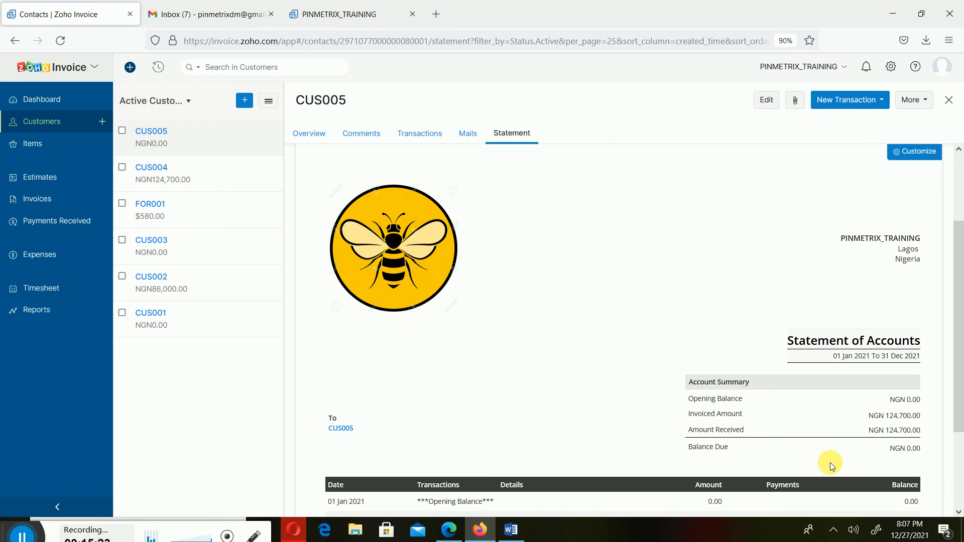
pyautogui.scroll(2, 832, 466)
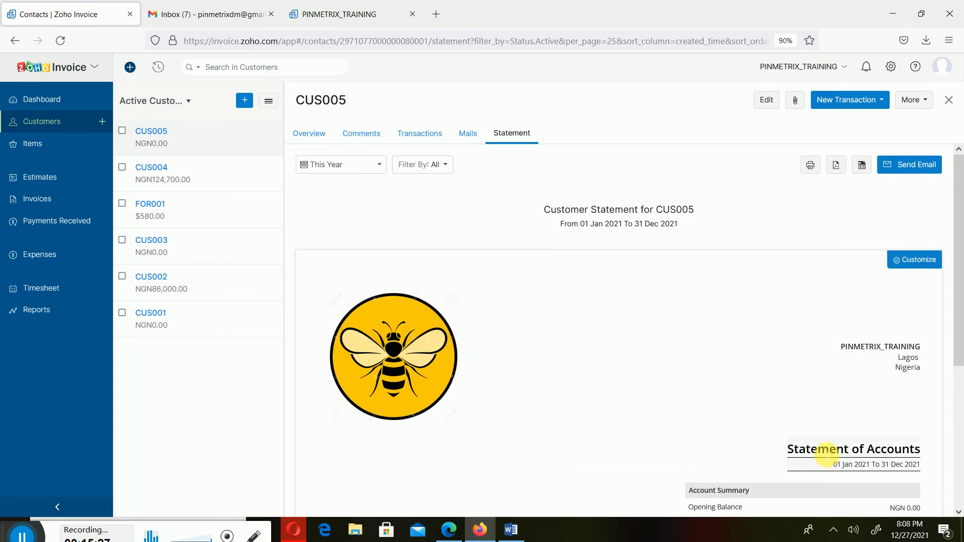
pyautogui.scroll(-4, 827, 456)
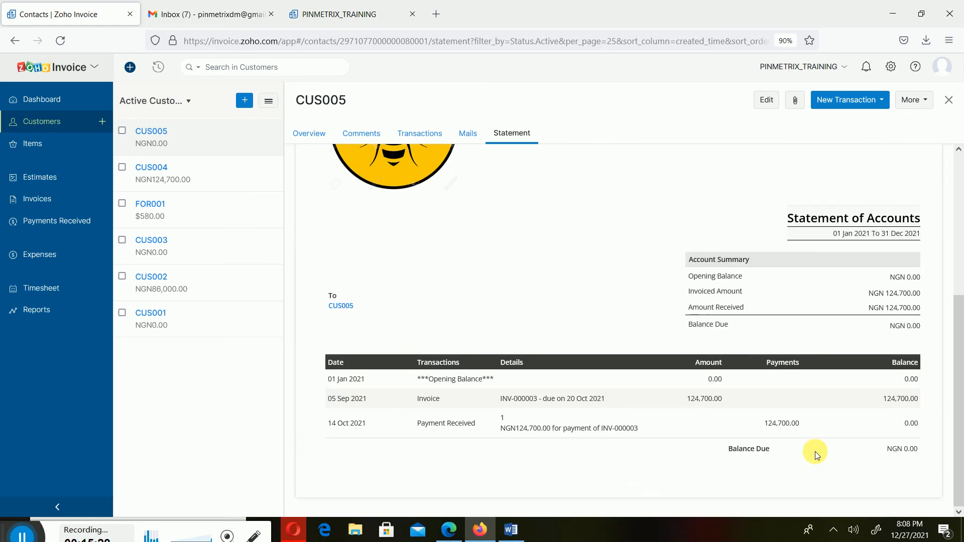
pyautogui.scroll(1, 814, 451)
pyautogui.scroll(2, 815, 444)
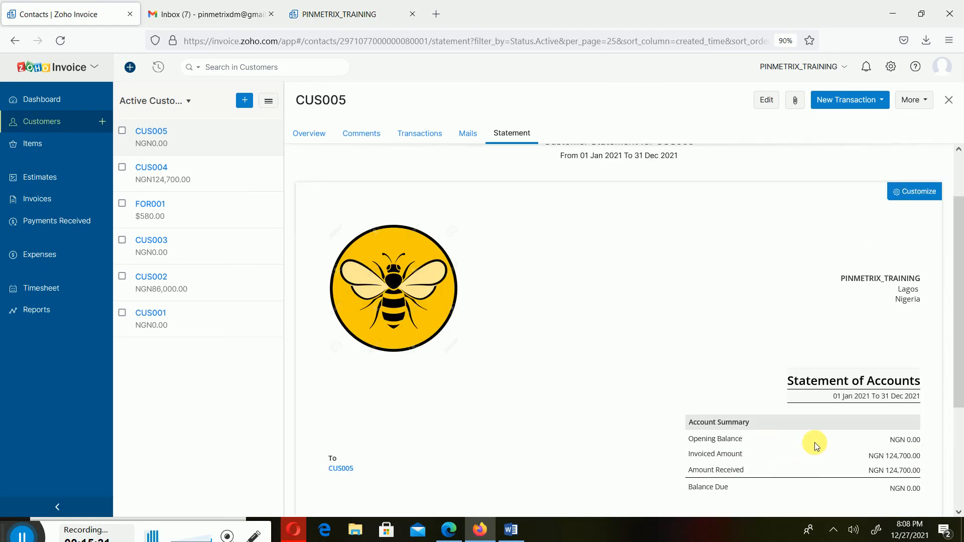
pyautogui.scroll(1, 814, 442)
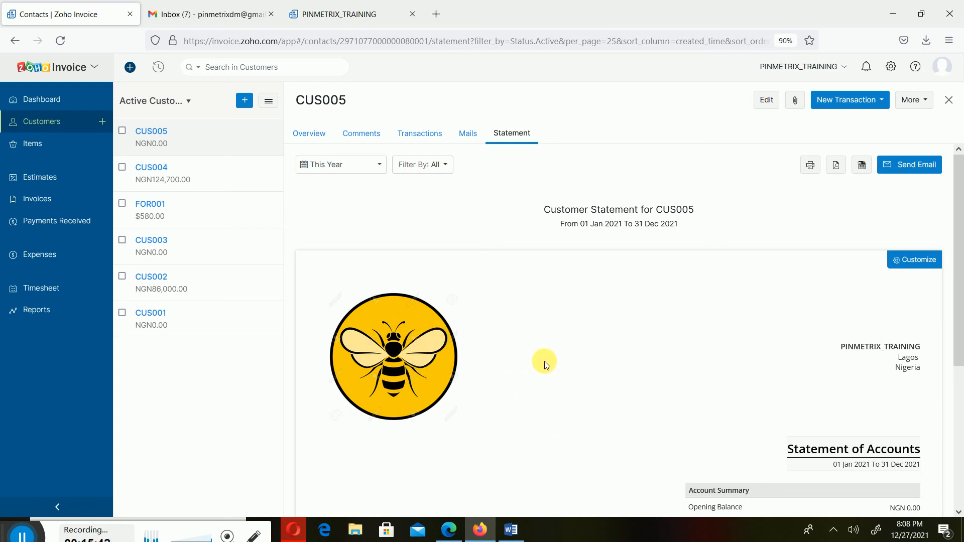
pyautogui.scroll(-5, 512, 269)
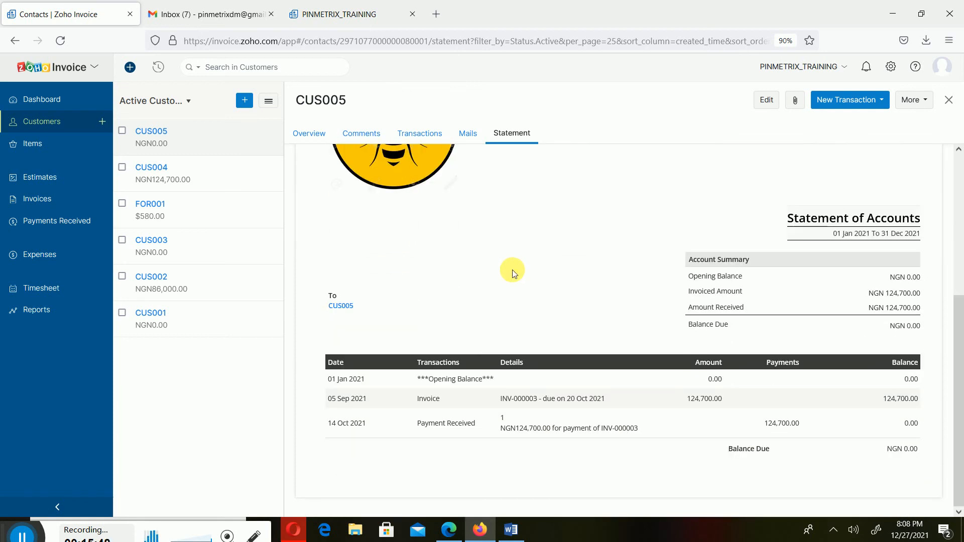
pyautogui.scroll(5, 512, 272)
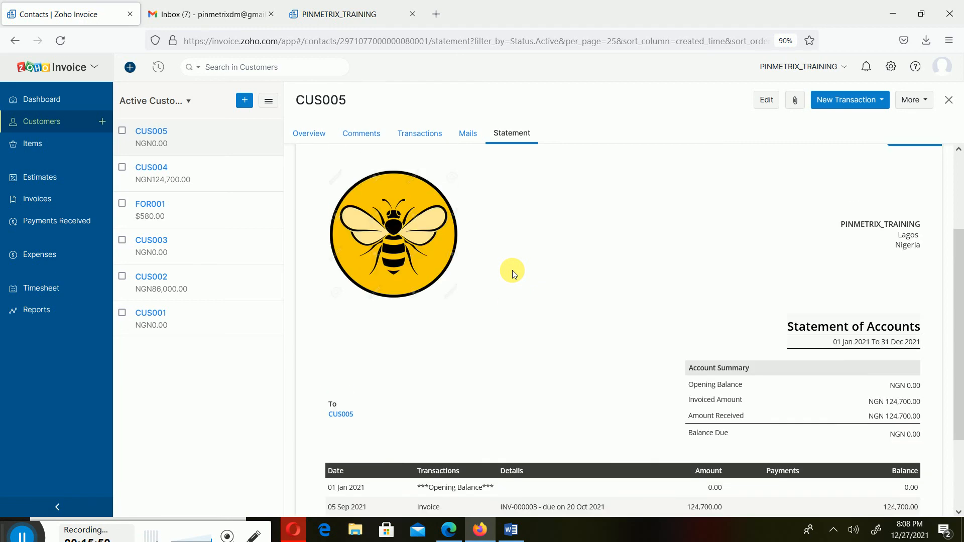
# - Review CUS005's mail history, invoice and customer payment transactions, and customer overview
pyautogui.click(467, 133)
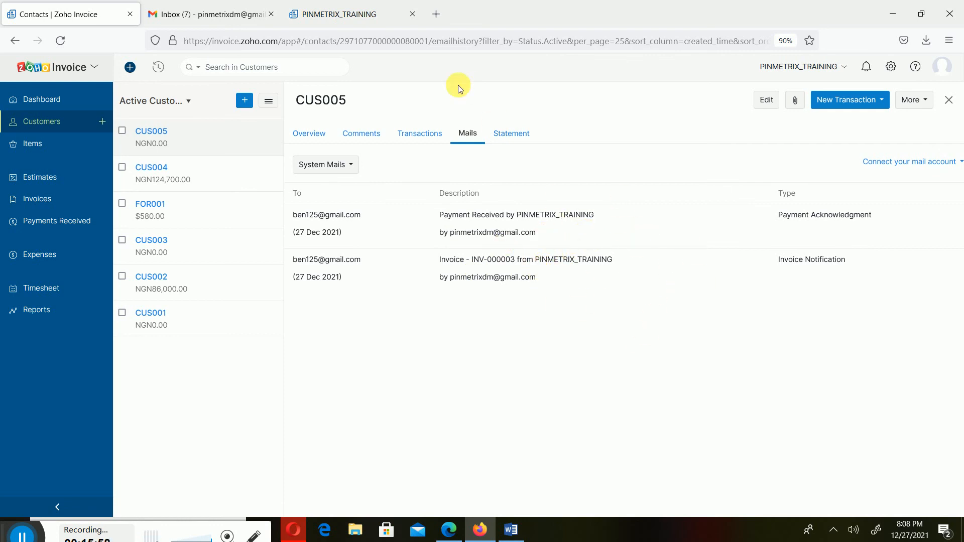
pyautogui.click(431, 133)
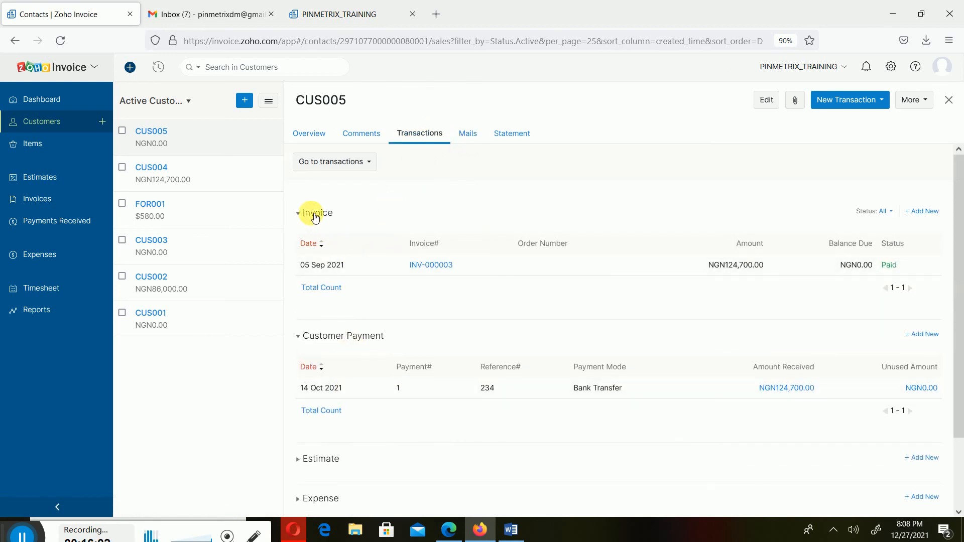
pyautogui.click(316, 216)
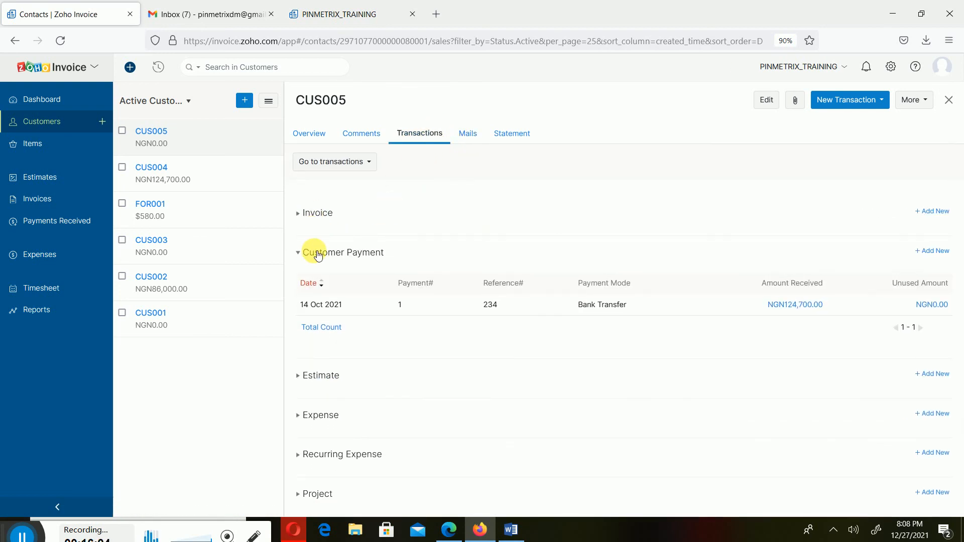
pyautogui.click(309, 252)
pyautogui.click(343, 254)
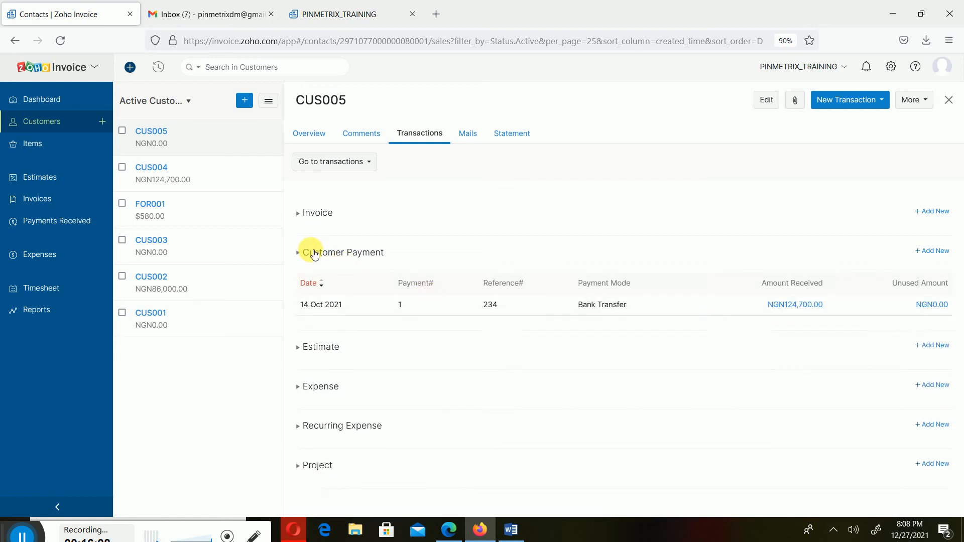
pyautogui.click(306, 252)
pyautogui.click(317, 133)
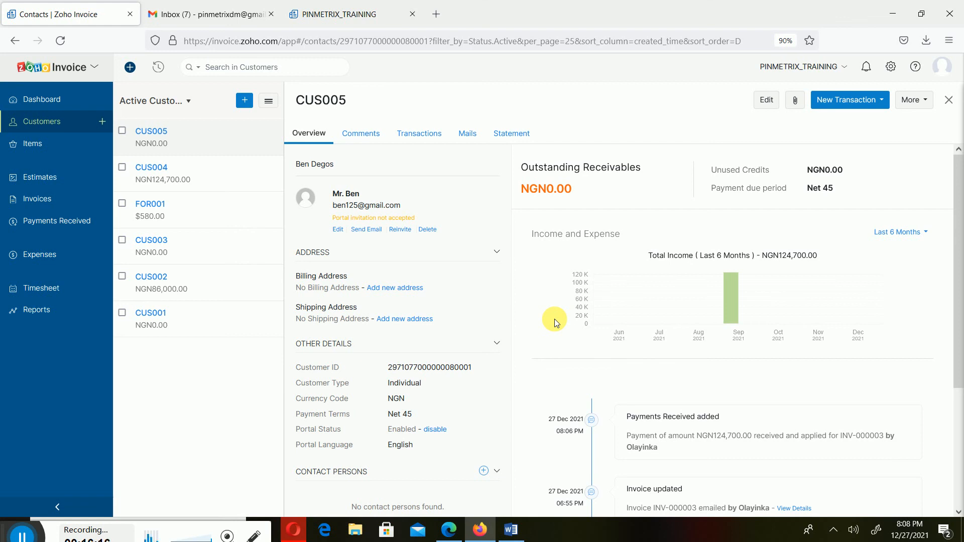
# - Look through CUS005's comments, transactions and mail history, ending on the customer statement for this year
pyautogui.click(388, 134)
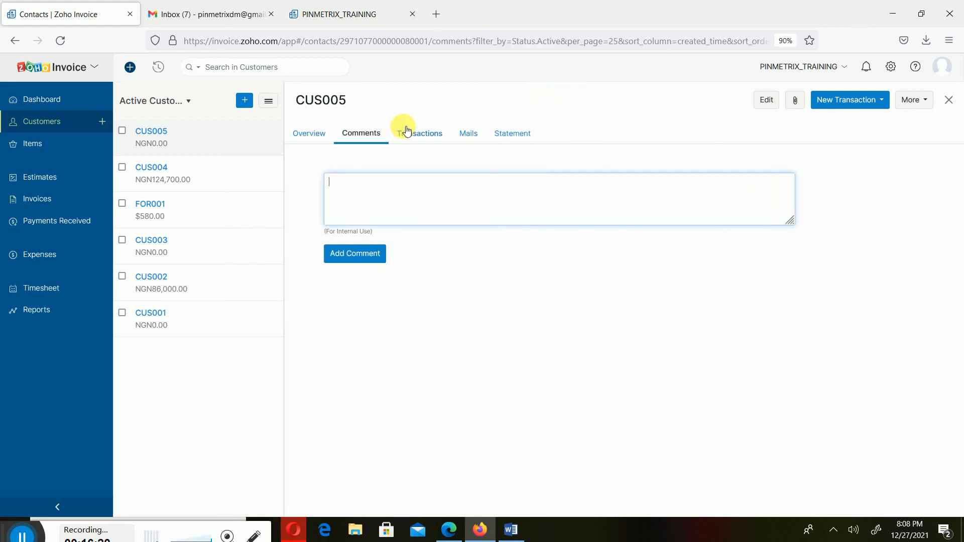
pyautogui.click(411, 137)
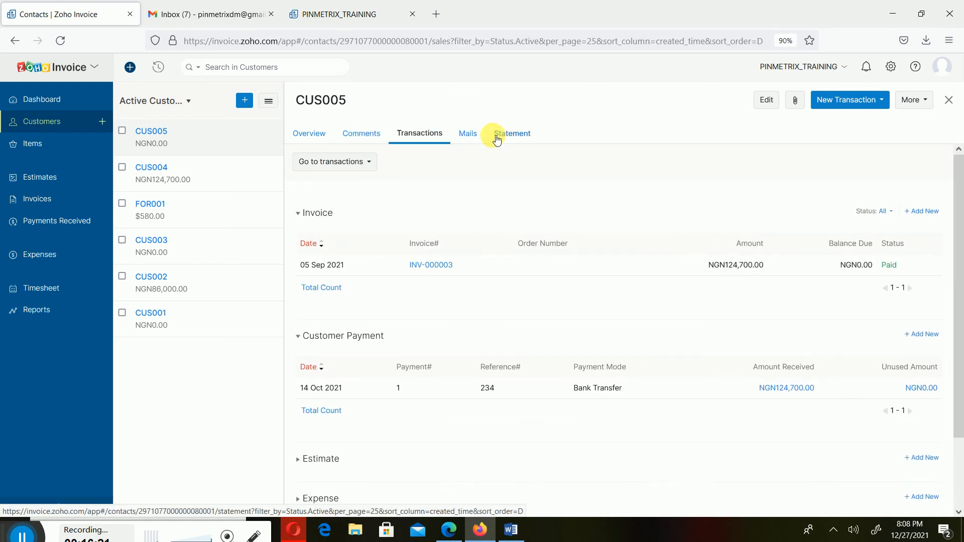
pyautogui.click(473, 132)
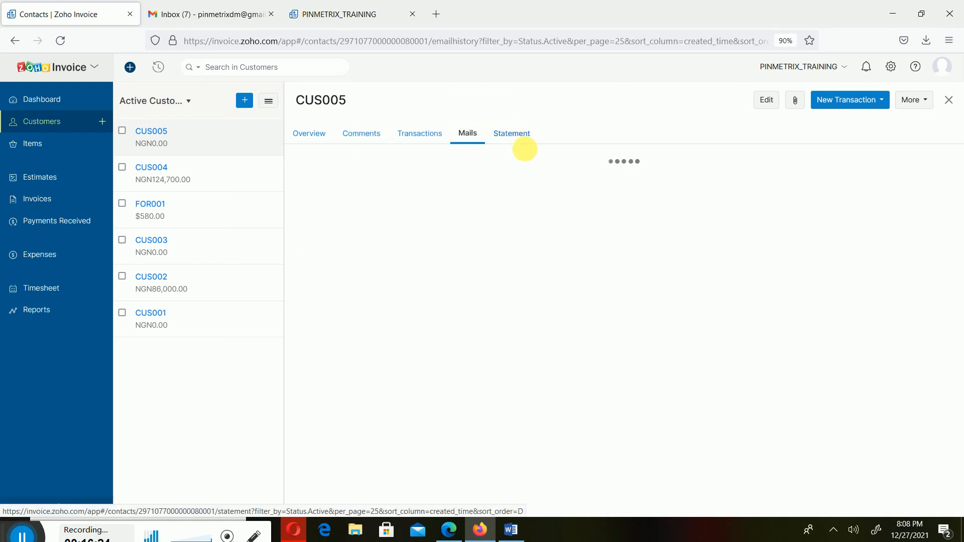
pyautogui.click(515, 134)
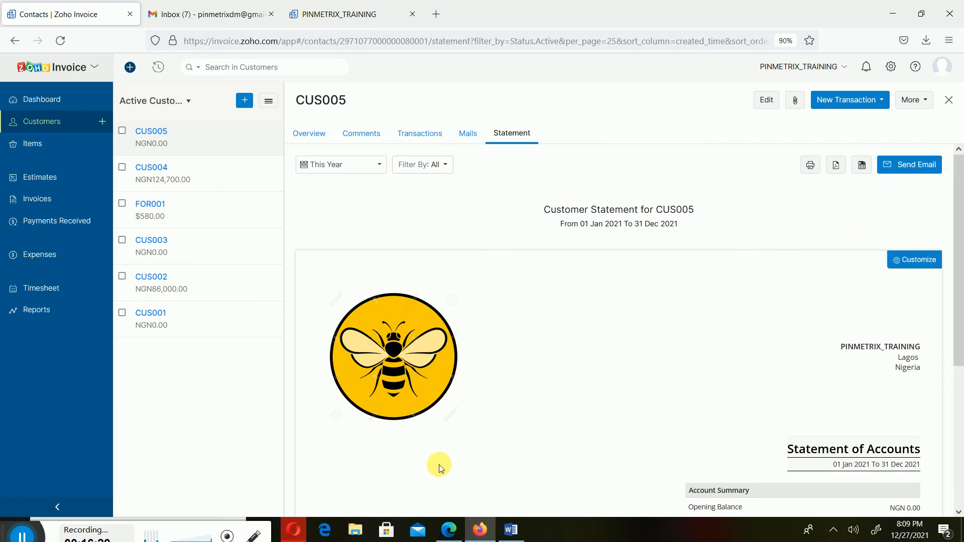
# - Switch to the Word document and collapse the "Creating a Receipt to a customer on an invoice" section in the table of contents
pyautogui.click(506, 534)
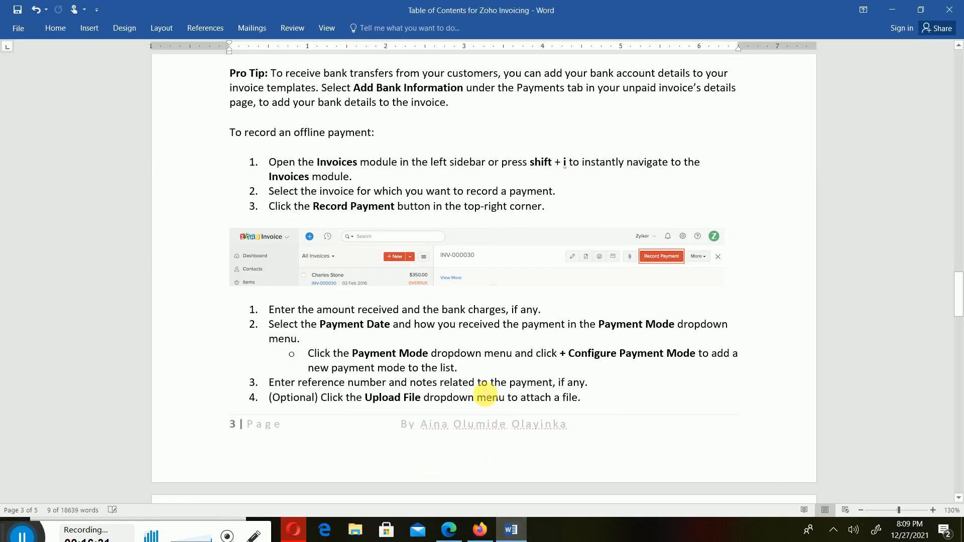
pyautogui.scroll(5, 451, 277)
pyautogui.scroll(18, 451, 277)
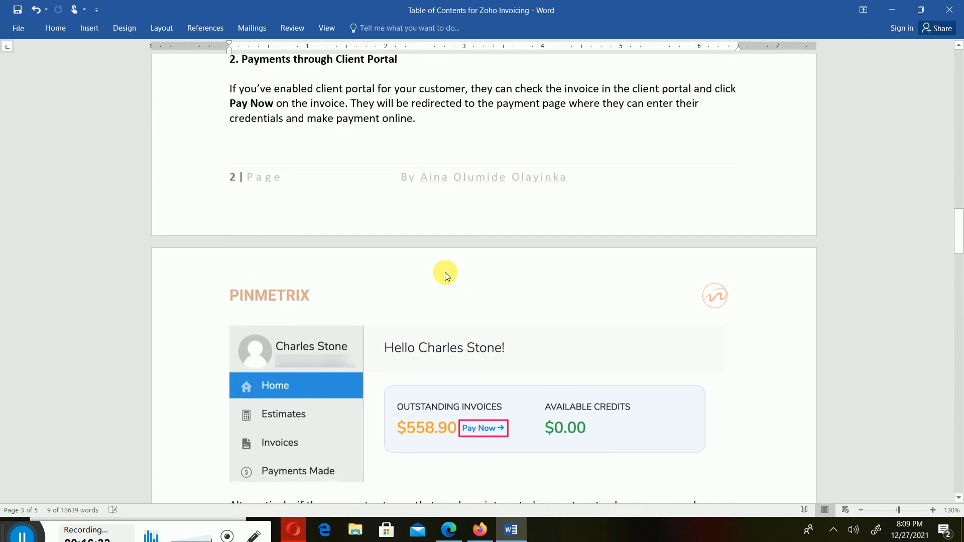
pyautogui.scroll(18, 451, 271)
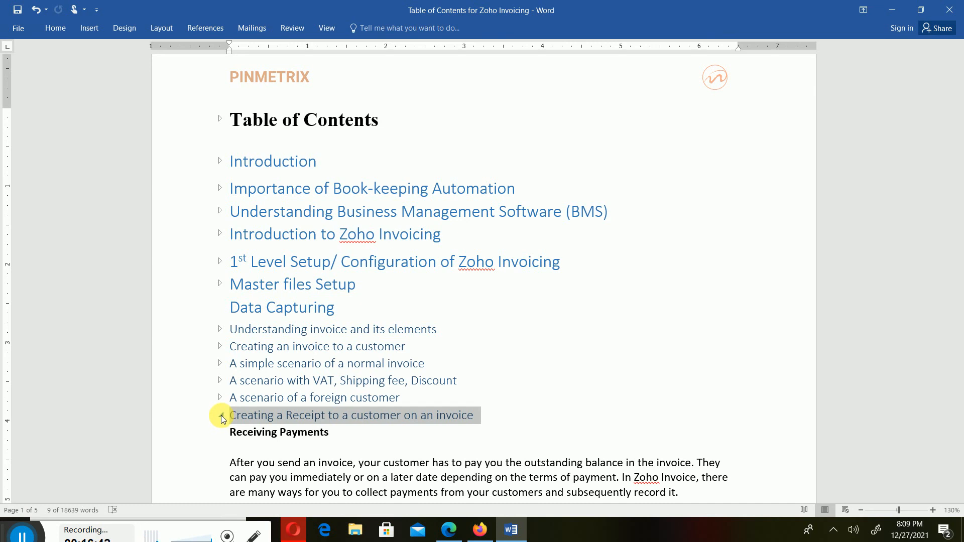
pyautogui.click(221, 417)
pyautogui.scroll(-1, 437, 436)
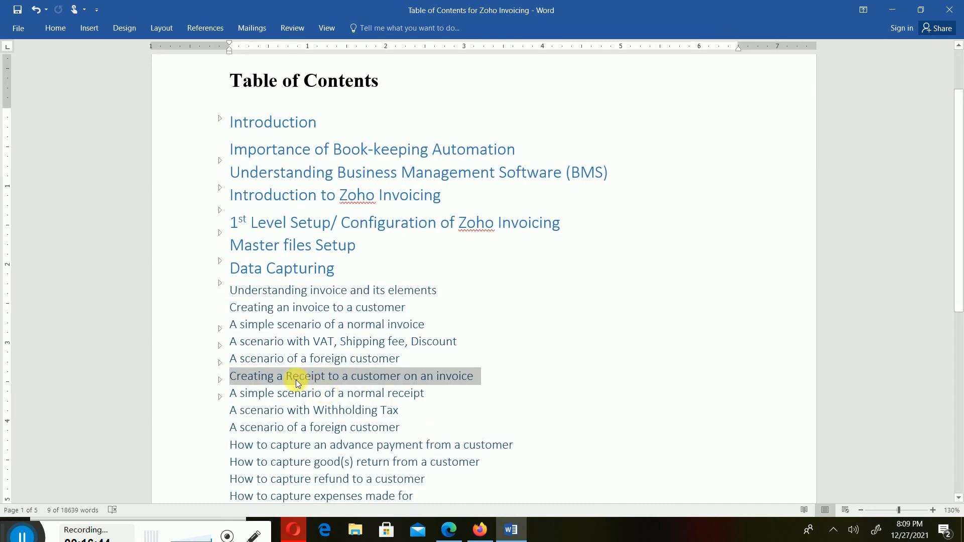